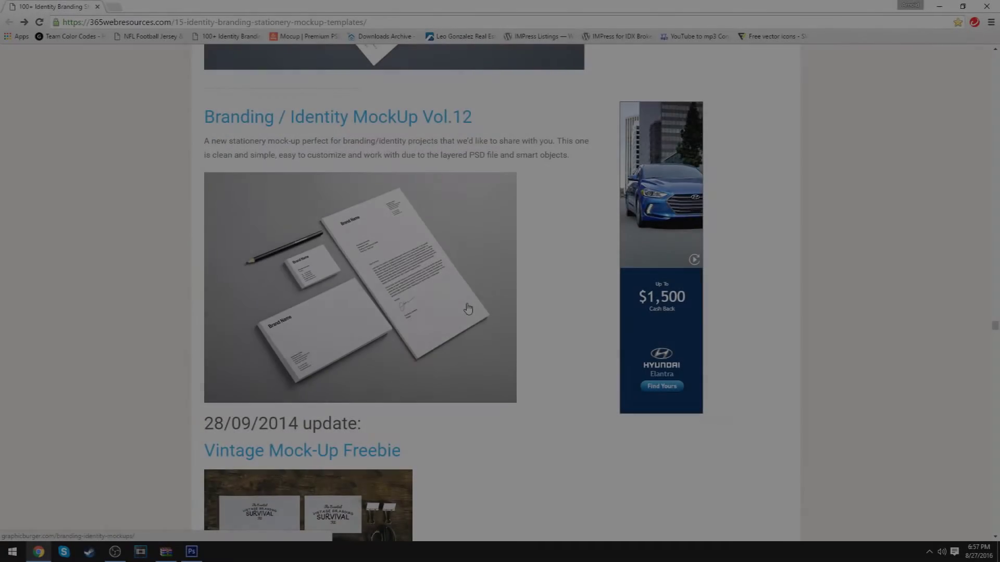
# Scroll through the identity branding stationery mockup templates in the 365webresources article
pyautogui.scroll(-4, 468, 308)
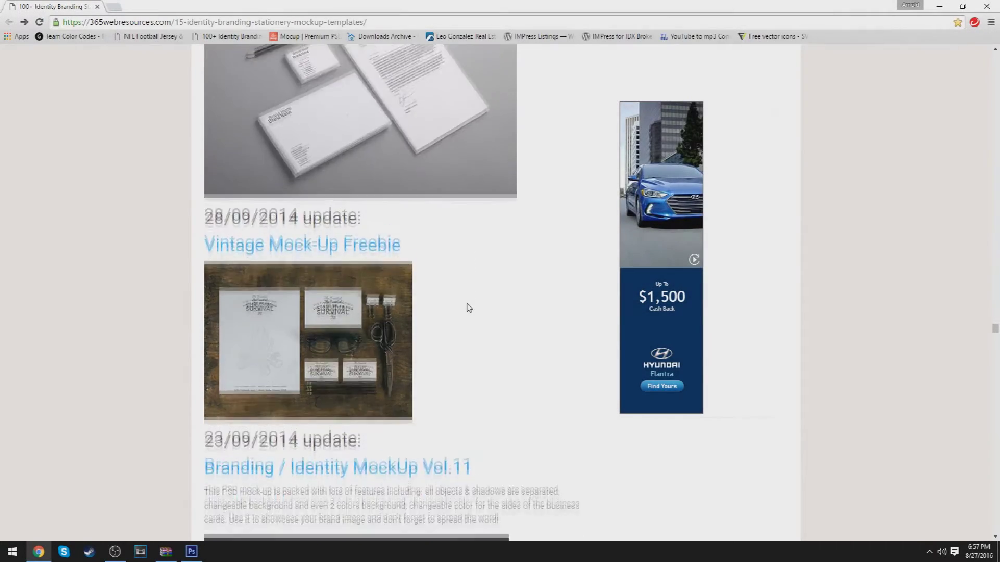
pyautogui.scroll(-5, 468, 308)
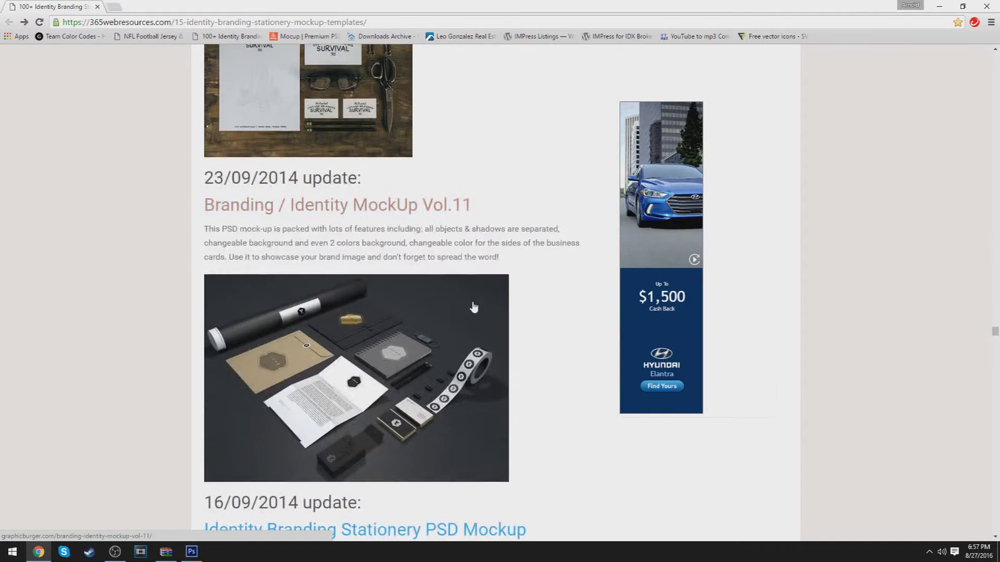
pyautogui.scroll(-8, 474, 307)
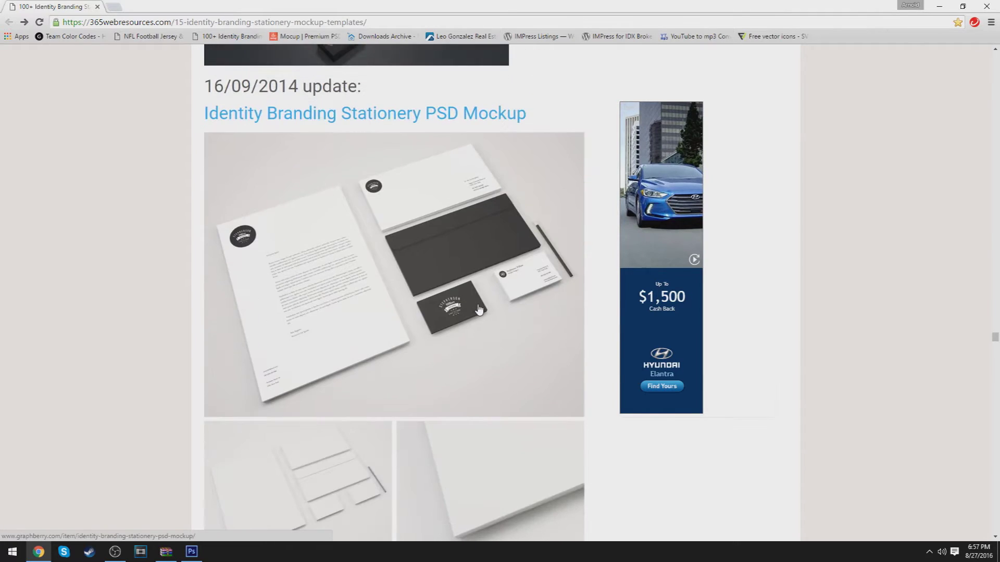
pyautogui.scroll(-5, 995, 339)
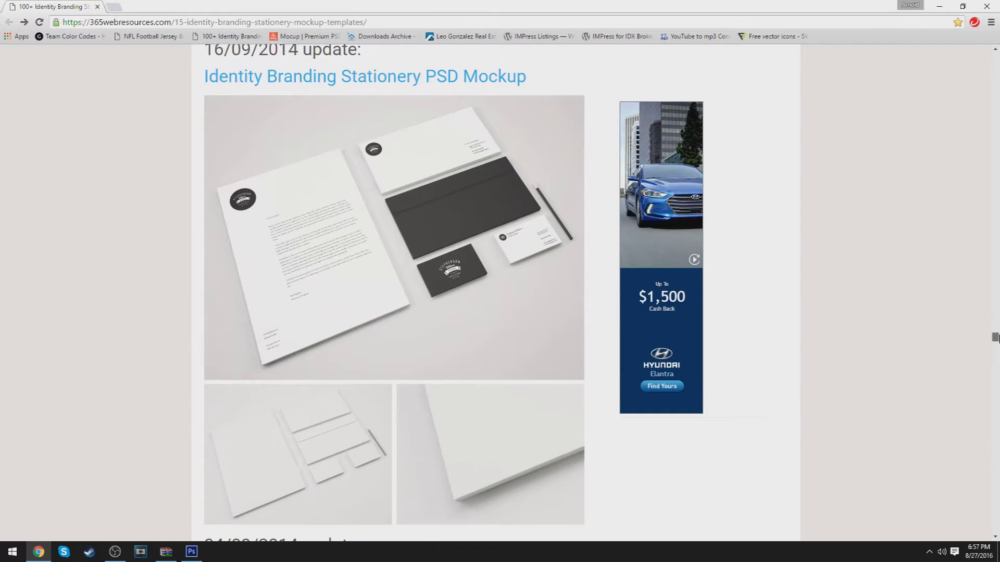
pyautogui.scroll(-12, 996, 340)
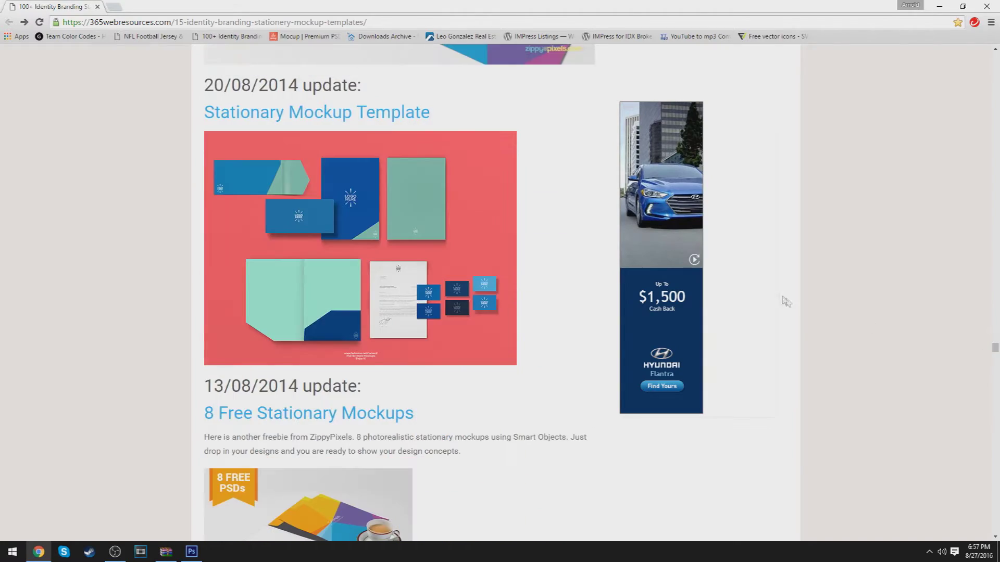
pyautogui.scroll(-3, 781, 298)
pyautogui.scroll(-6, 565, 283)
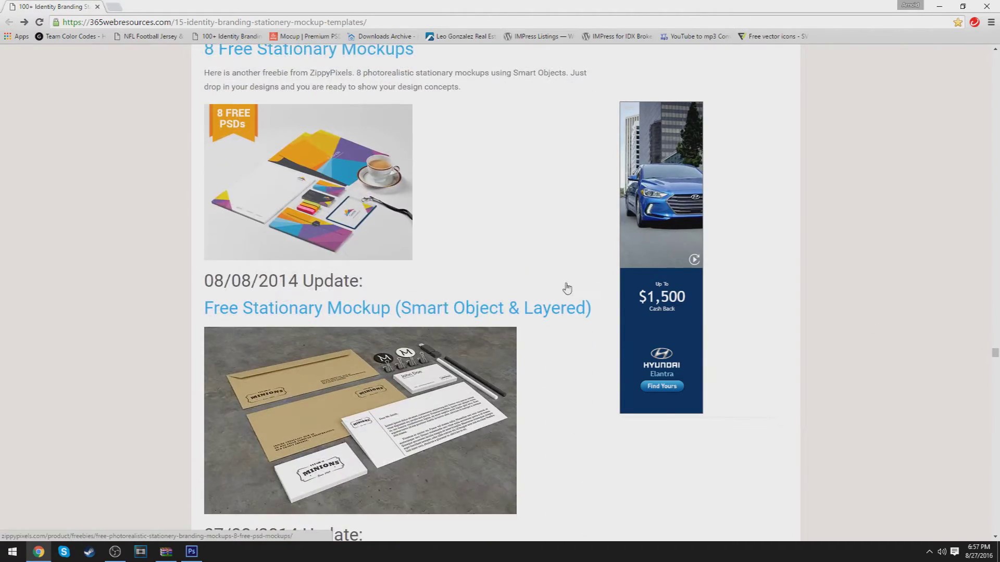
pyautogui.scroll(-10, 568, 292)
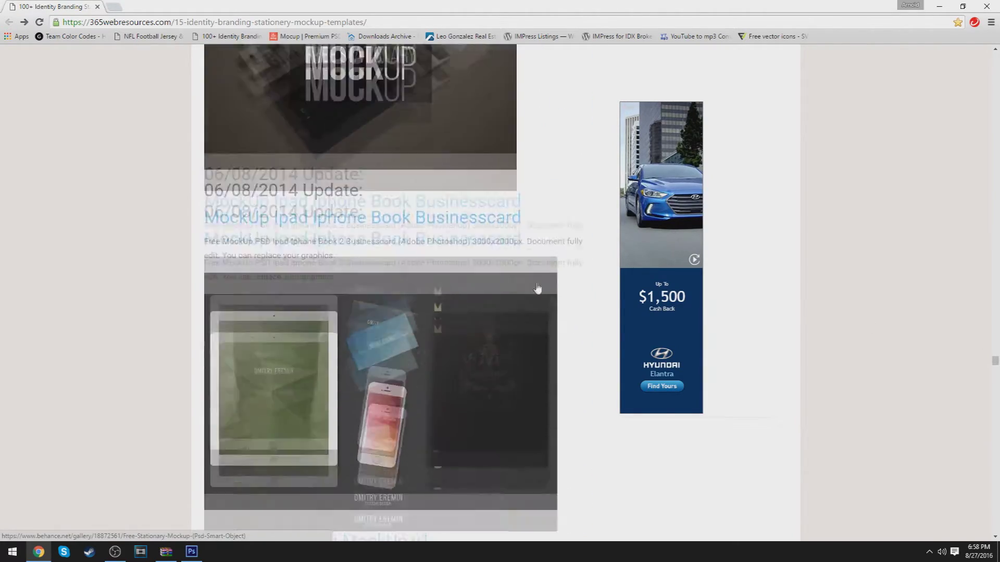
pyautogui.scroll(-6, 542, 289)
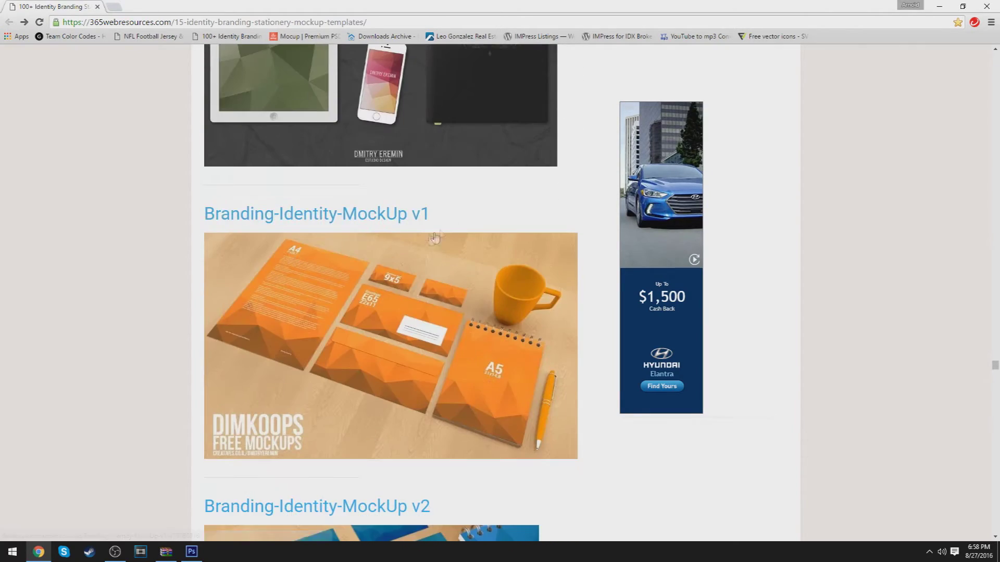
pyautogui.scroll(-3, 408, 236)
pyautogui.scroll(-10, 408, 236)
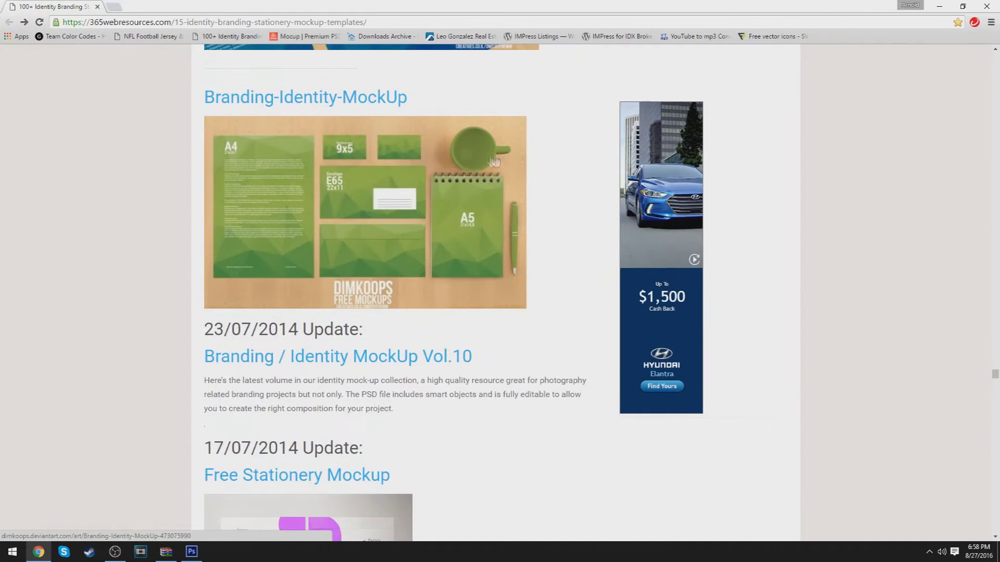
pyautogui.scroll(-11, 494, 162)
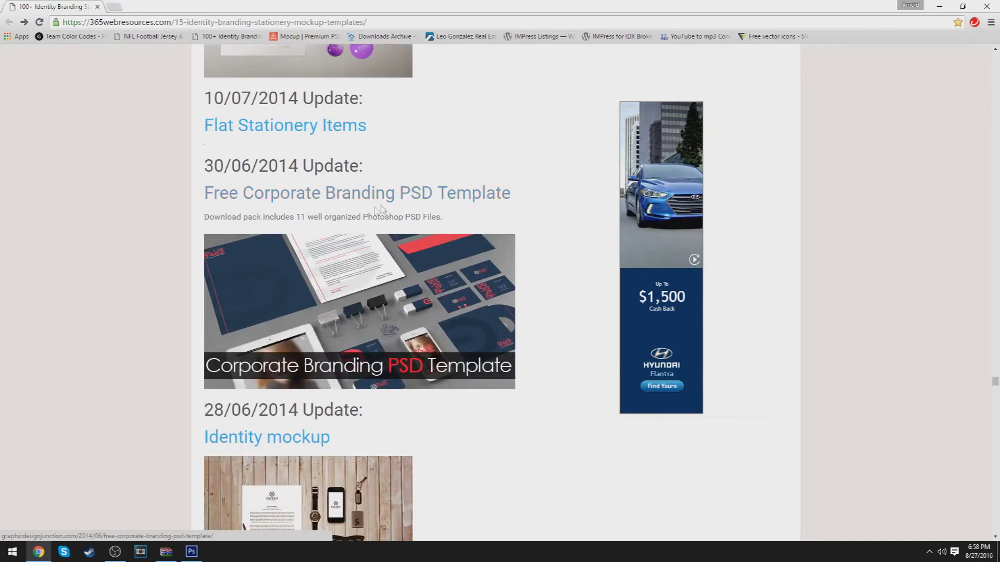
pyautogui.scroll(2, 422, 237)
pyautogui.scroll(-8, 434, 255)
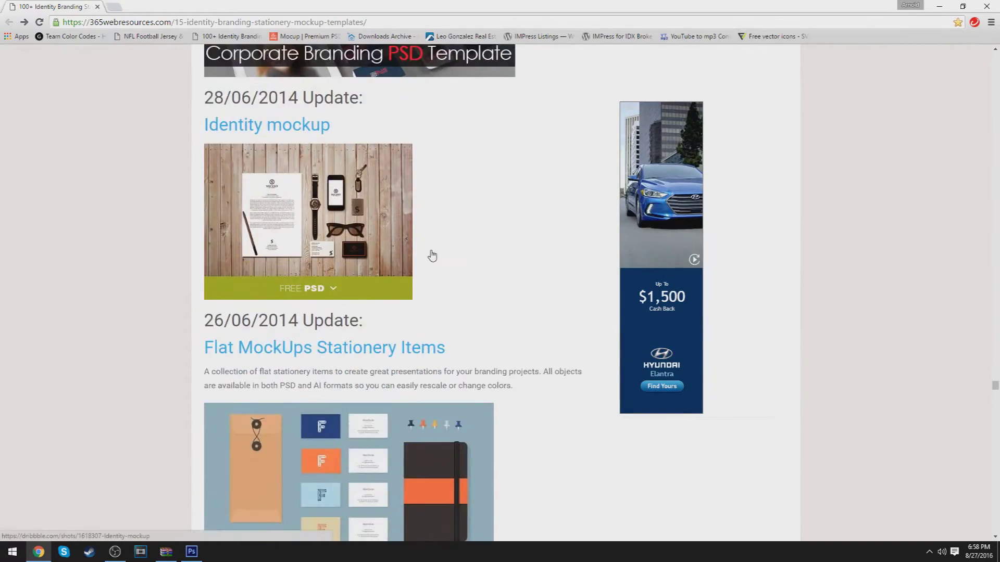
pyautogui.scroll(-4, 432, 255)
pyautogui.scroll(5, 995, 386)
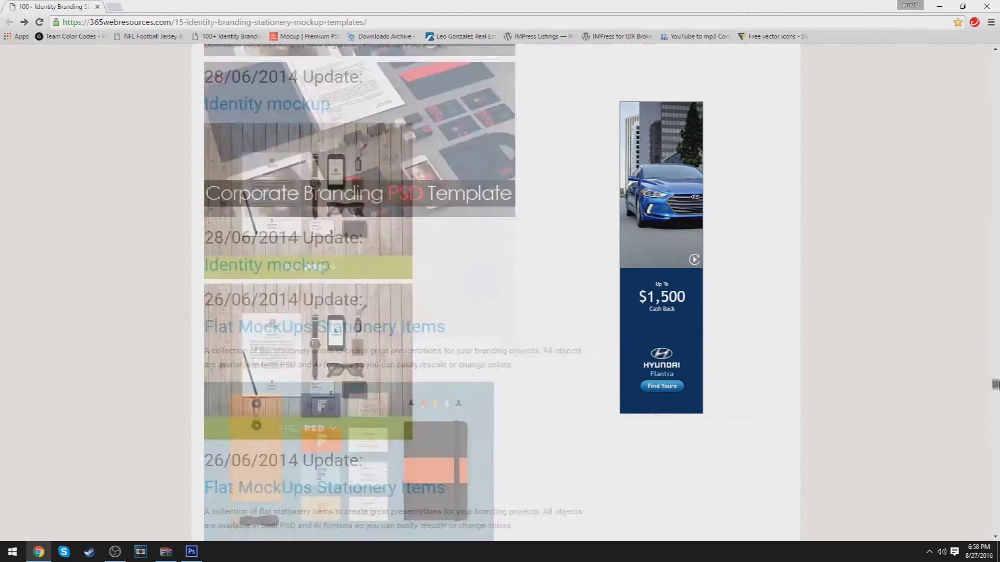
pyautogui.scroll(5, 211, 86)
# Select part of the page address, browse a bit more, then bring up Prior Logo.psd in Photoshop
pyautogui.moveTo(104, 22); pyautogui.dragTo(178, 22)
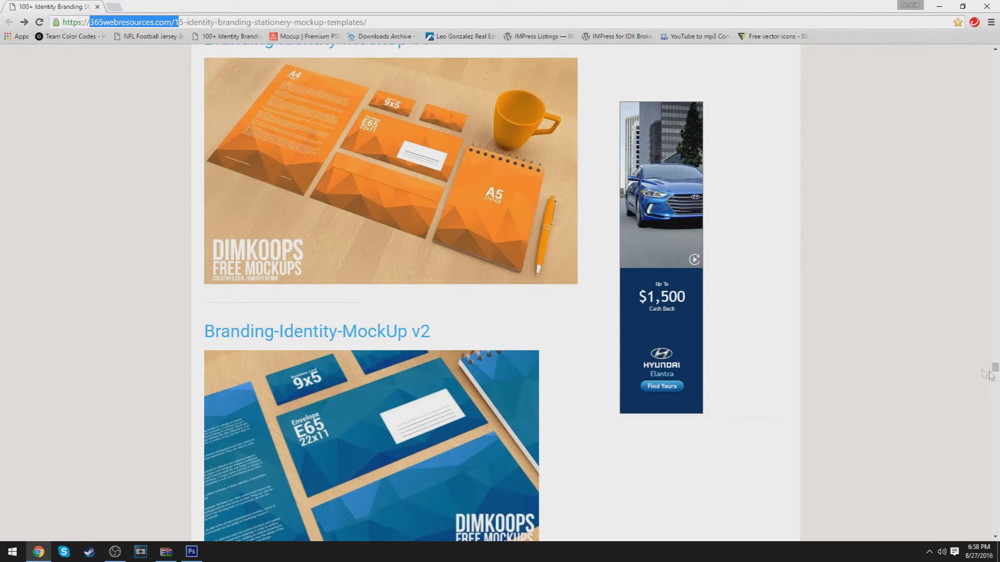
pyautogui.moveTo(997, 379); pyautogui.dragTo(988, 315)
pyautogui.scroll(6, 988, 316)
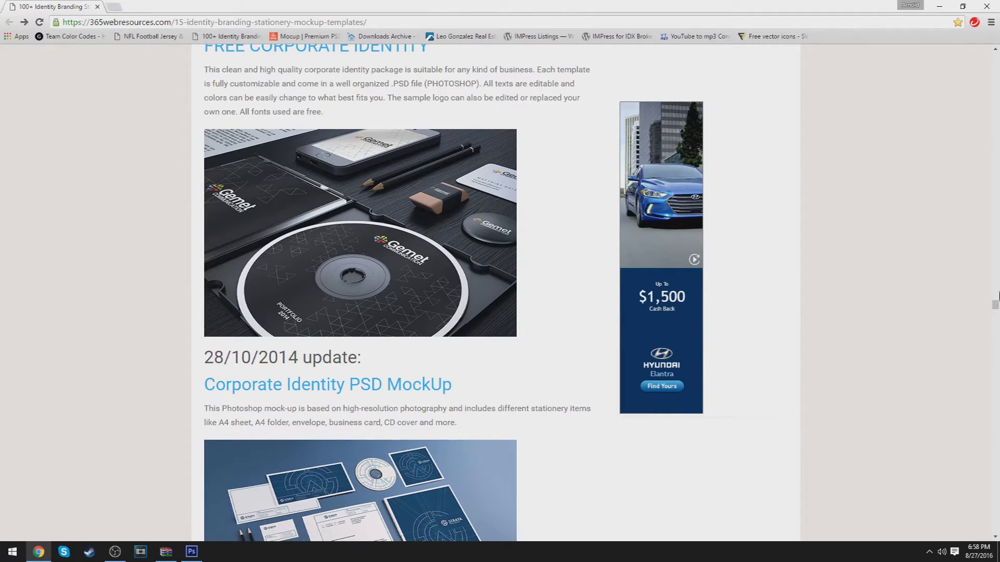
pyautogui.moveTo(995, 307); pyautogui.dragTo(992, 404)
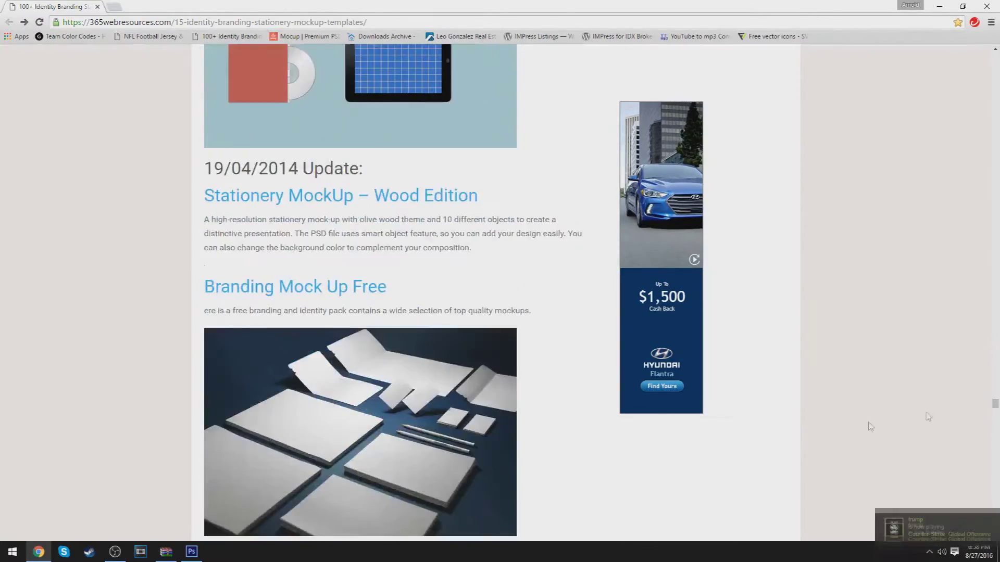
pyautogui.click(192, 552)
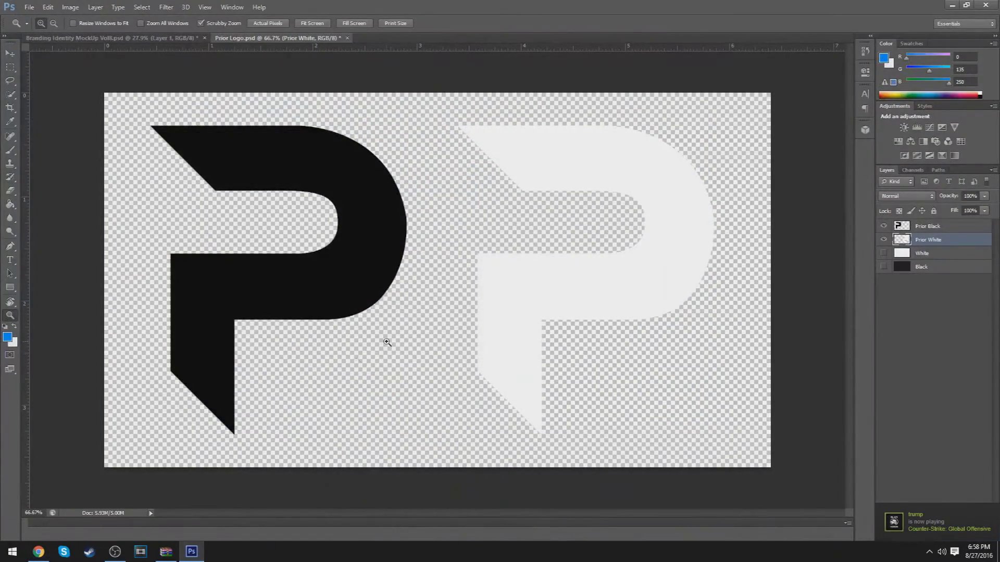
# Bring Branding Identity MockUp Vol8.psd forward, zoomed out slightly, after a brief look back at Chrome
pyautogui.click(170, 38)
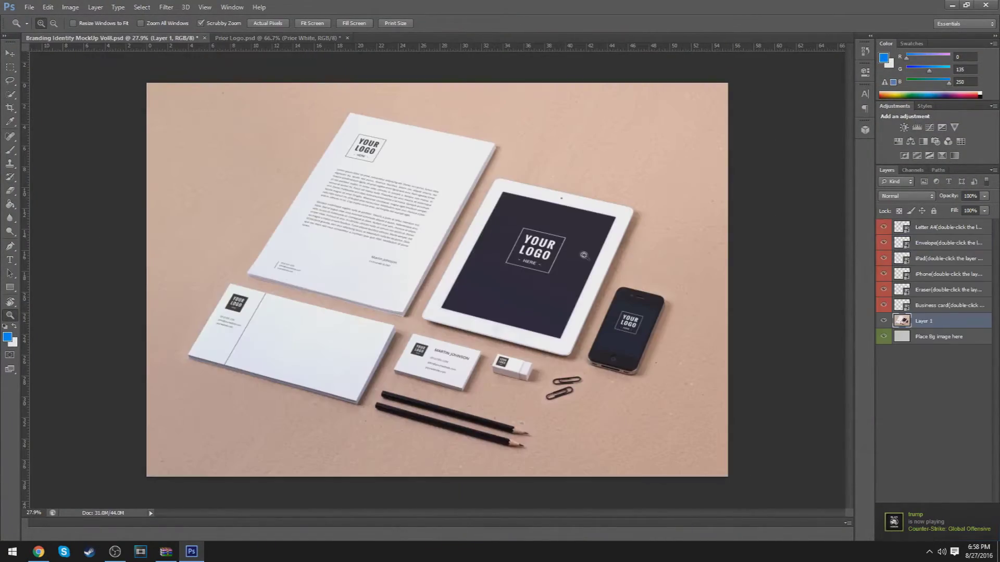
pyautogui.moveTo(449, 235); pyautogui.dragTo(582, 276)
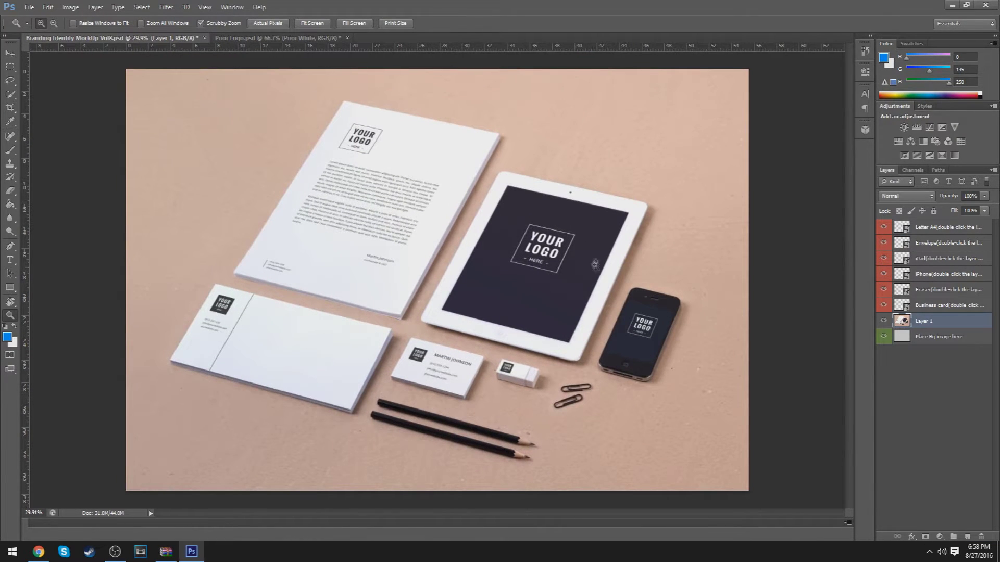
pyautogui.click(39, 552)
pyautogui.scroll(-1, 351, 389)
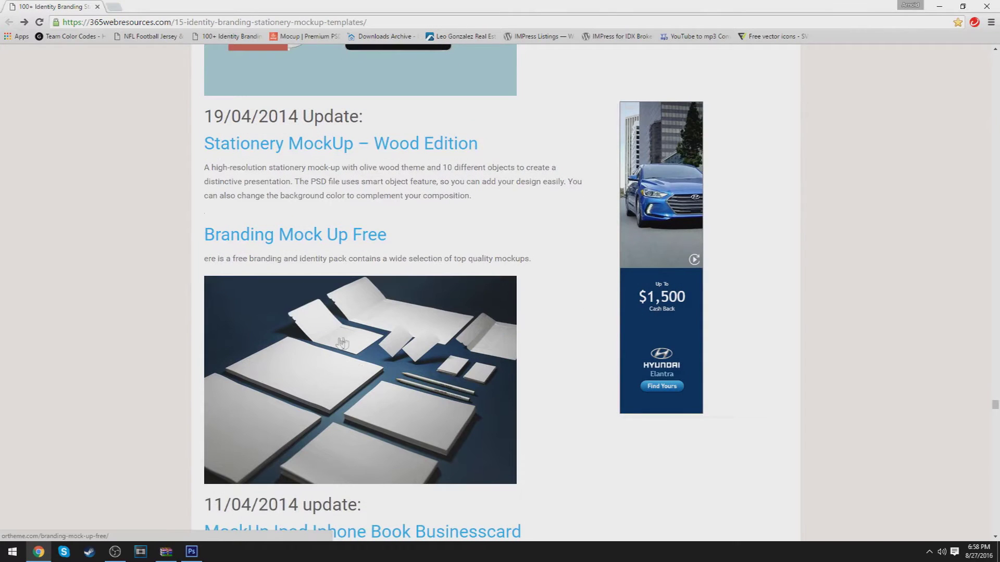
pyautogui.scroll(-2, 328, 398)
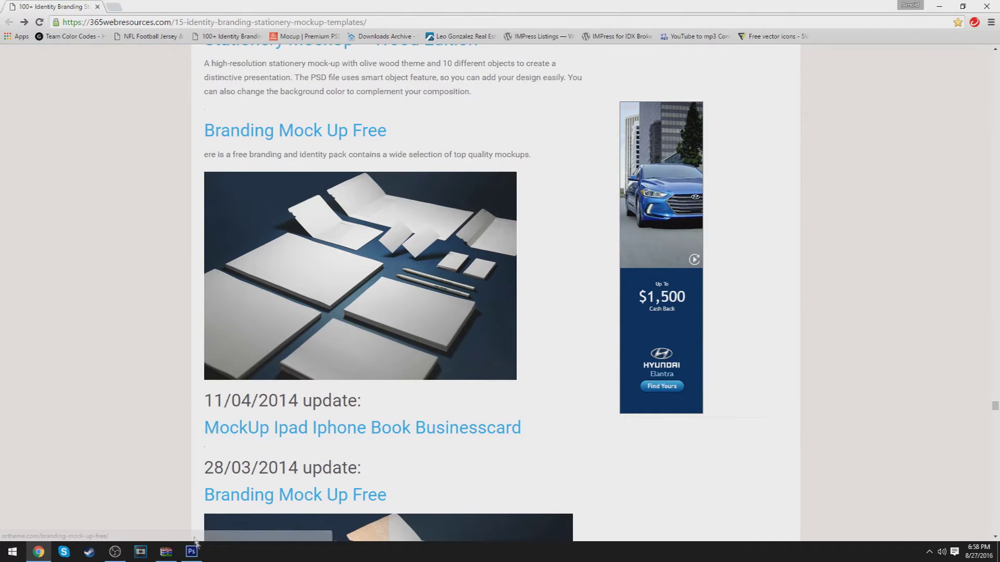
pyautogui.click(187, 555)
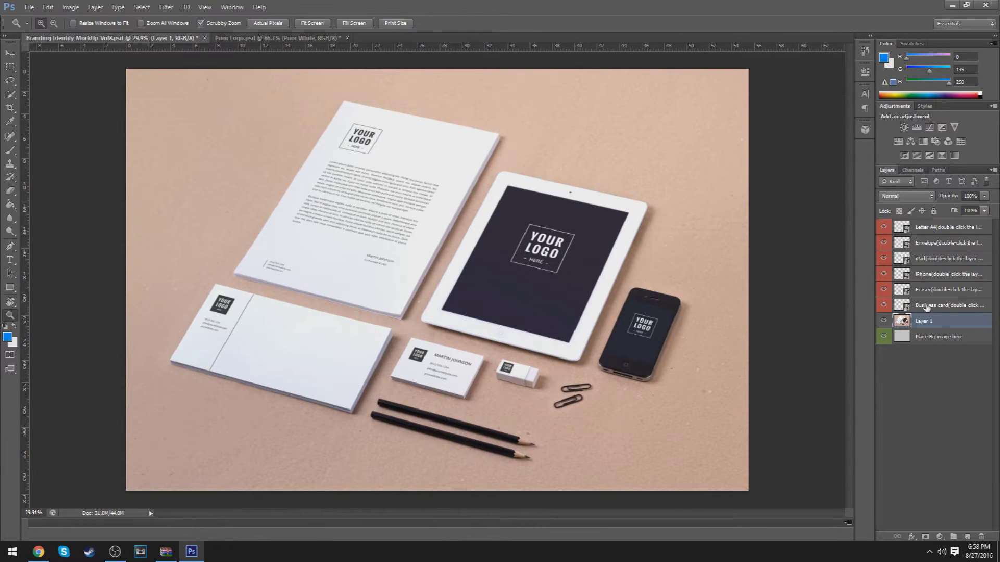
# Check the Letter A4, iPad, Eraser and Business card layers, zooming in then fitting the mockup on screen
pyautogui.click(927, 309)
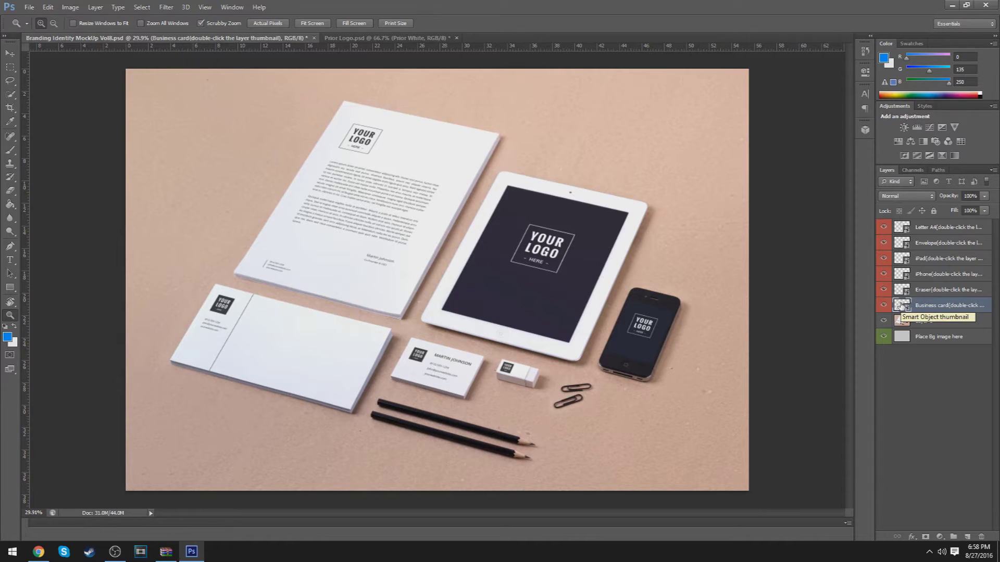
pyautogui.click(906, 228)
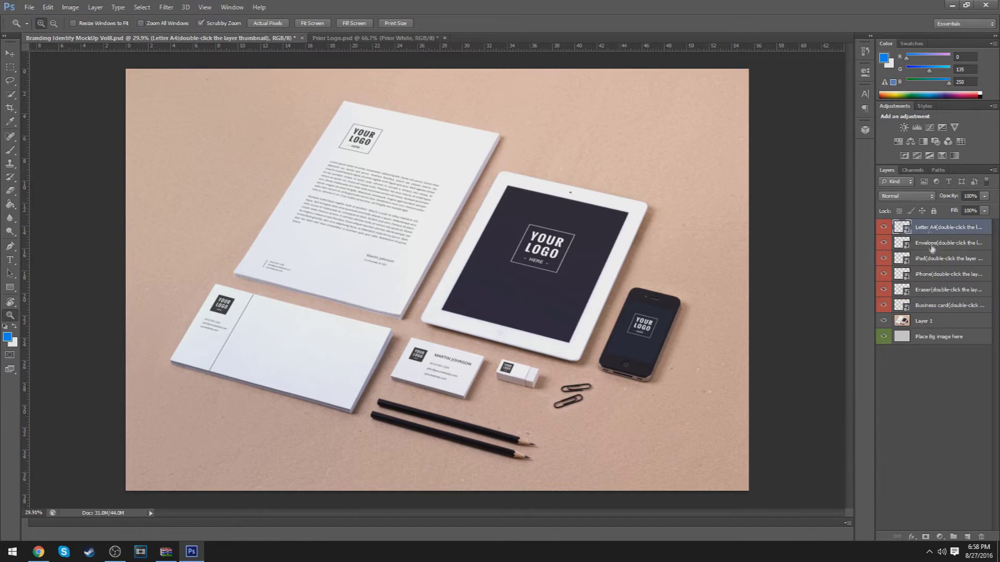
pyautogui.click(926, 259)
pyautogui.click(931, 294)
pyautogui.click(929, 309)
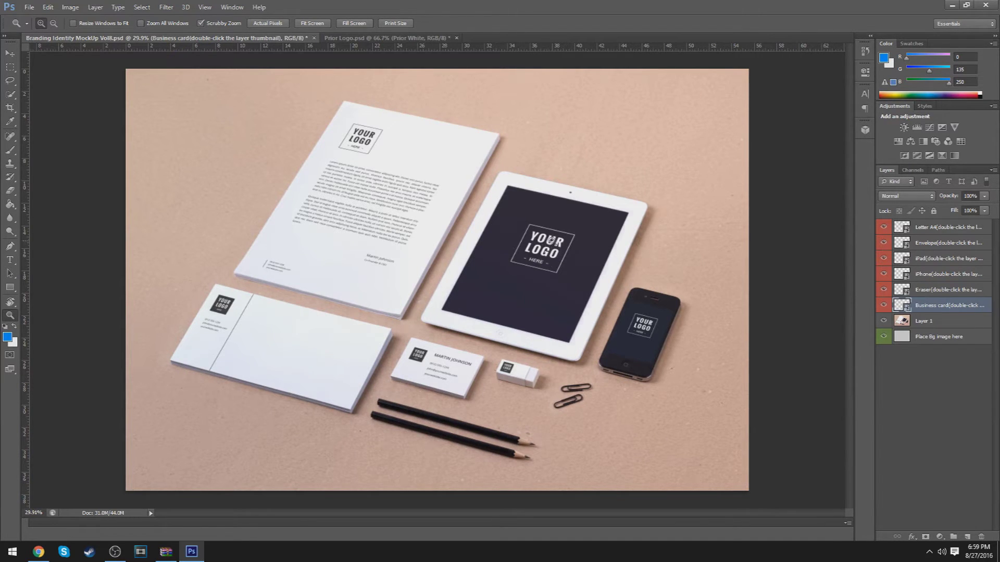
pyautogui.moveTo(550, 241); pyautogui.dragTo(588, 261)
pyautogui.press('v')
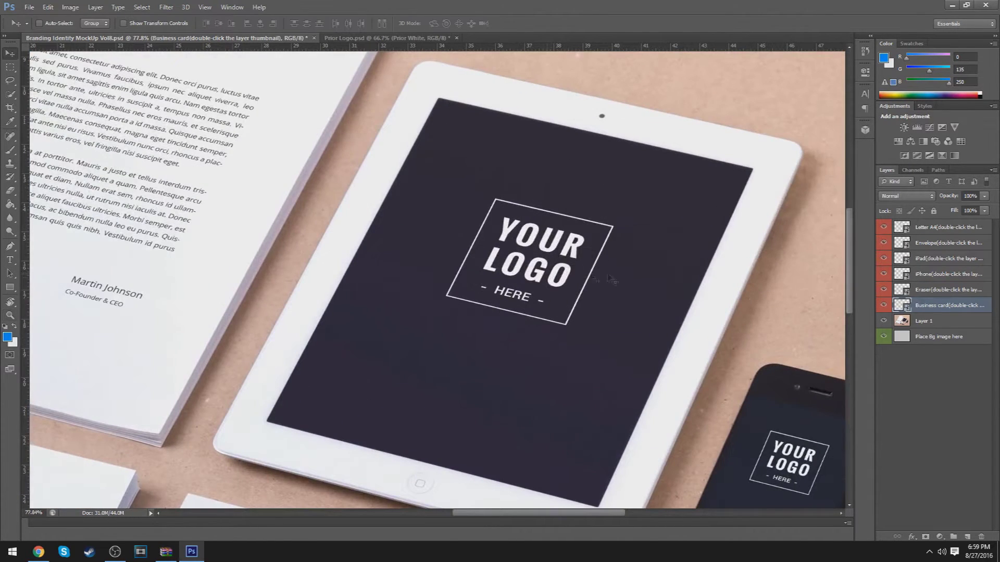
pyautogui.press('z')
pyautogui.moveTo(597, 291); pyautogui.dragTo(538, 314)
pyautogui.rightClick(539, 314)
pyautogui.click(942, 307)
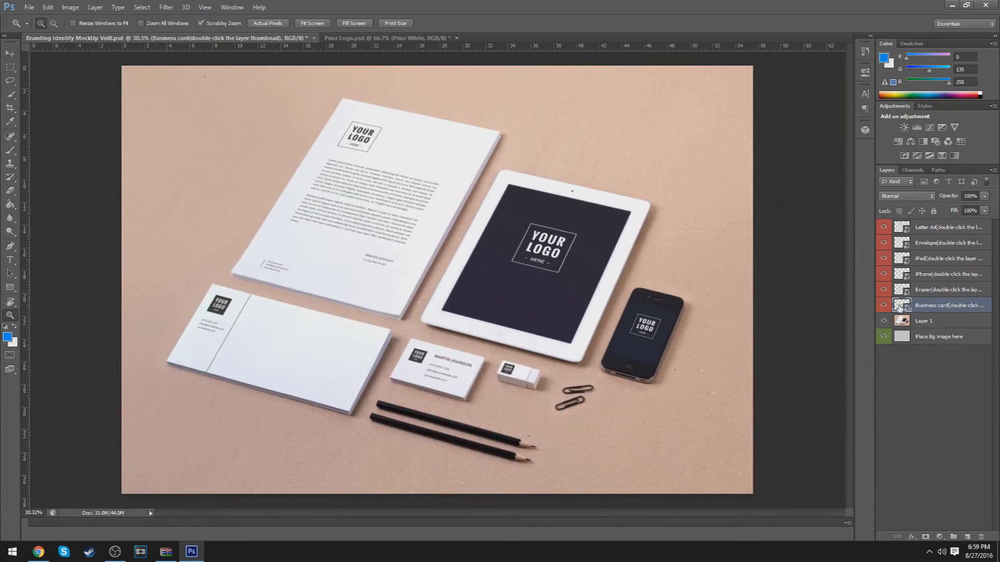
# Open the Business card smart object as Layer 11.psb keeping its layers, then show Prior Logo.psd
pyautogui.doubleClick(900, 307)
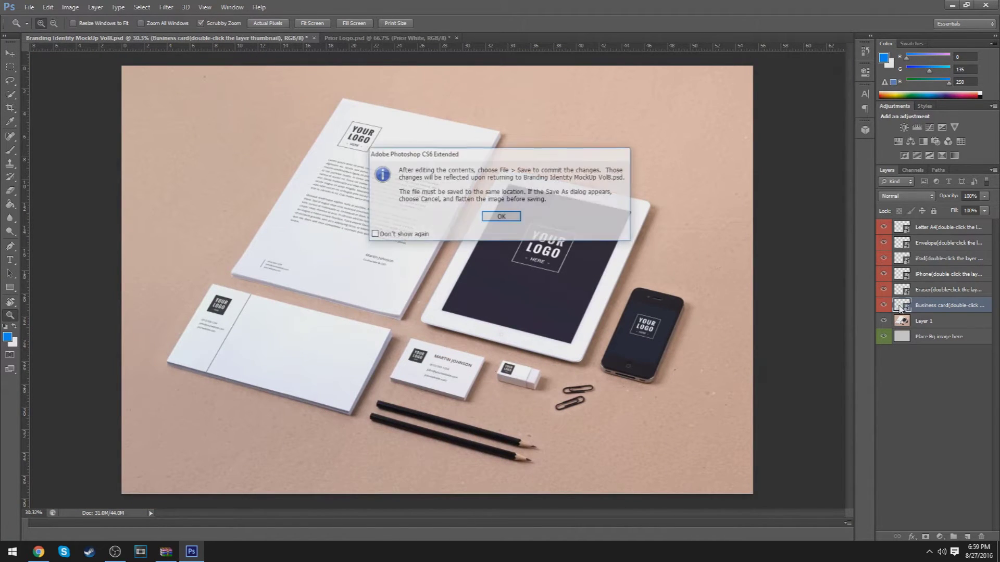
pyautogui.click(500, 217)
pyautogui.click(432, 211)
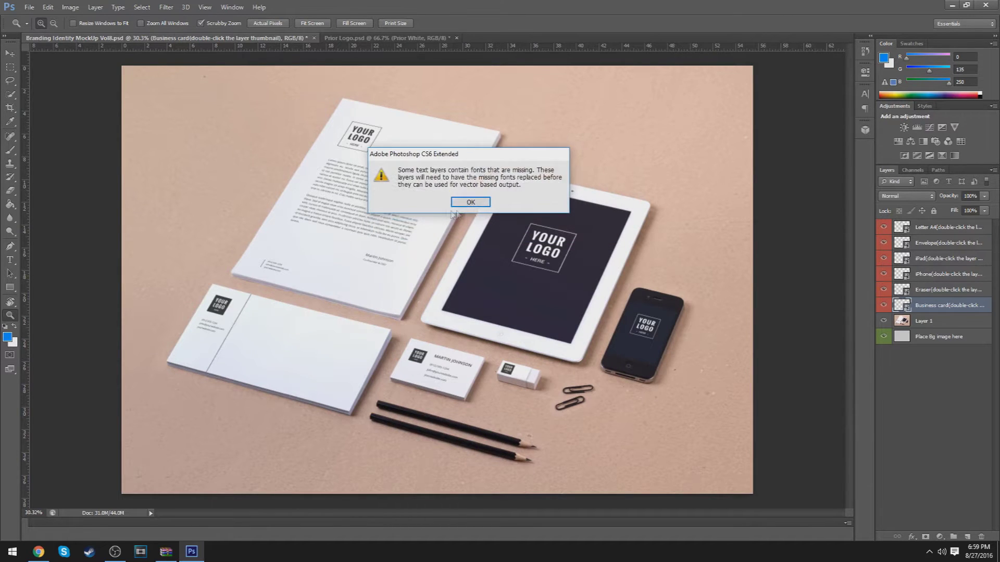
pyautogui.click(471, 203)
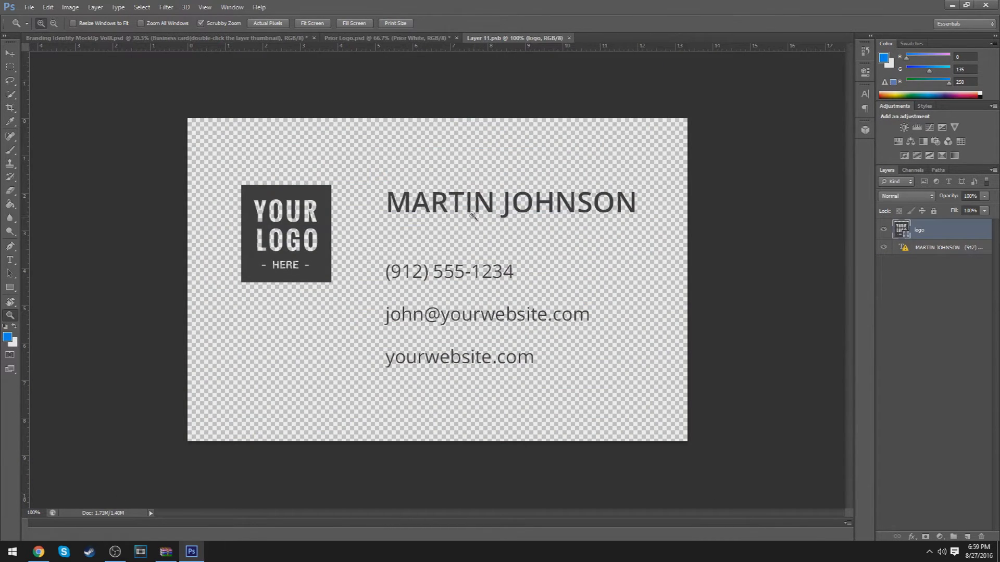
pyautogui.click(396, 37)
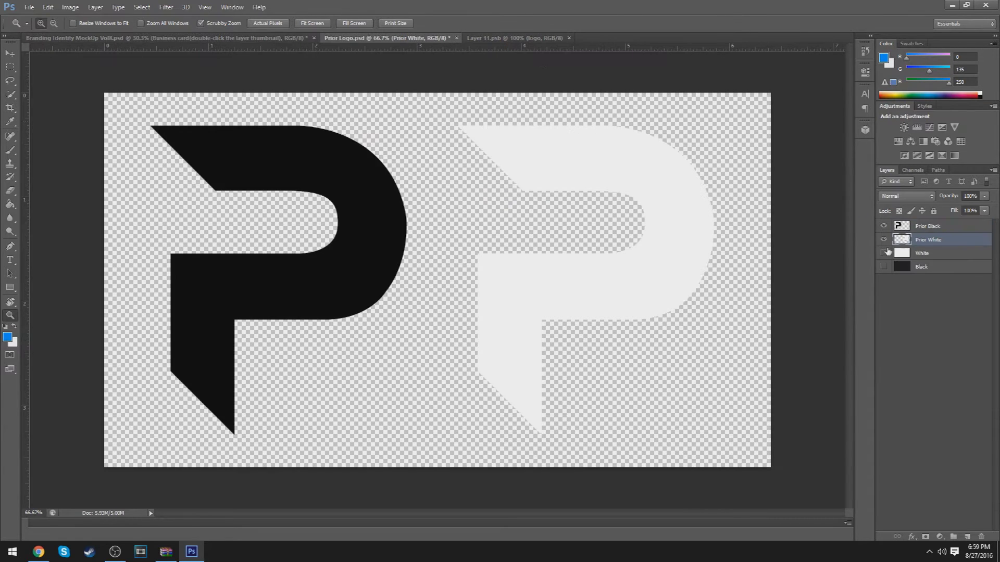
# Drop the Prior Black P onto the business card and scale it down over the logo placeholder
pyautogui.click(924, 226)
pyautogui.press('v')
pyautogui.moveTo(326, 262); pyautogui.dragTo(495, 242)
pyautogui.hotkey('ctrl', 't')
pyautogui.moveTo(604, 501); pyautogui.dragTo(327, 283)
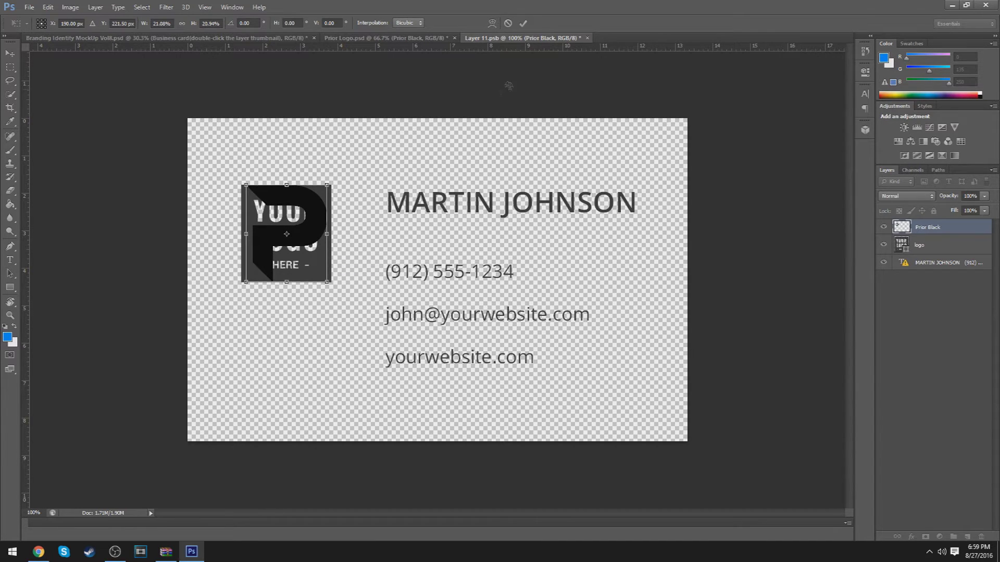
pyautogui.click(523, 24)
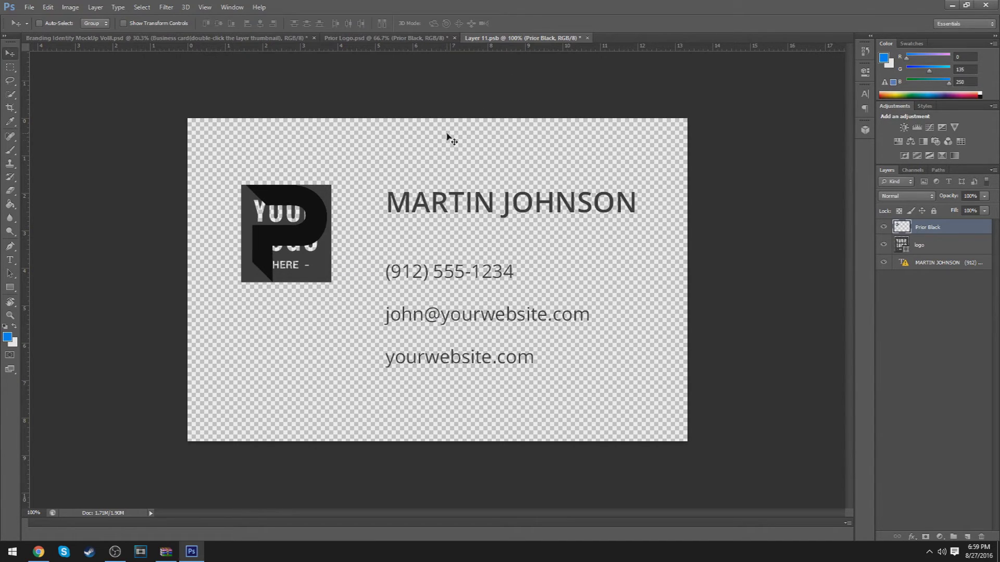
pyautogui.click(911, 536)
# Tint the P #353535 with a Color Overlay and delete the YOUR LOGO HERE placeholder layer
pyautogui.click(918, 480)
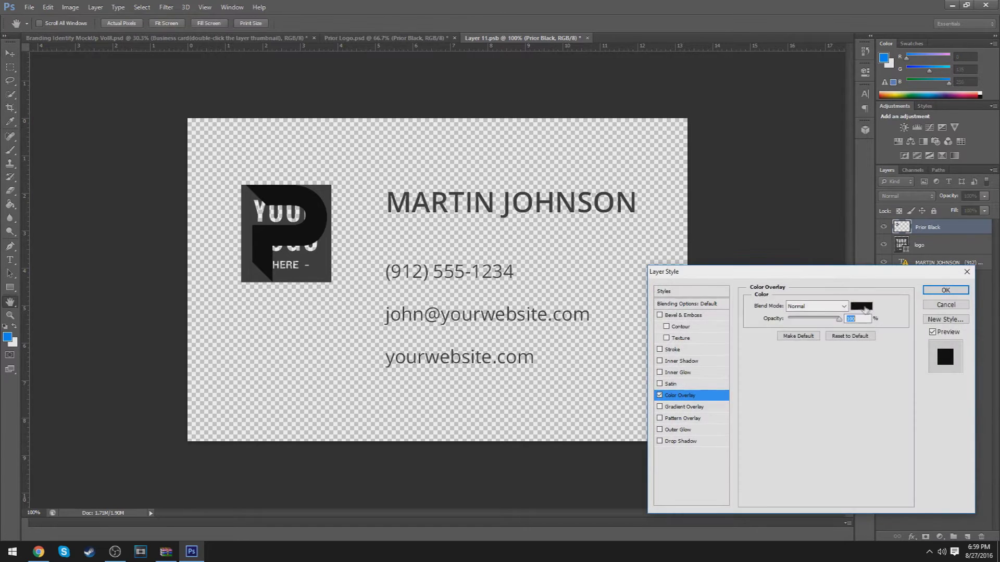
pyautogui.click(860, 308)
pyautogui.click(328, 186)
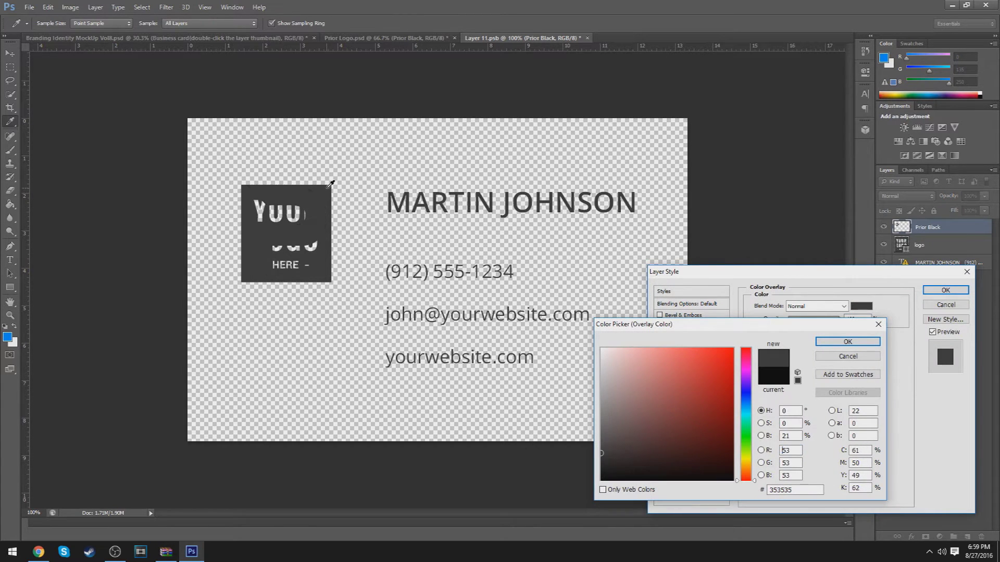
pyautogui.click(848, 341)
pyautogui.click(945, 290)
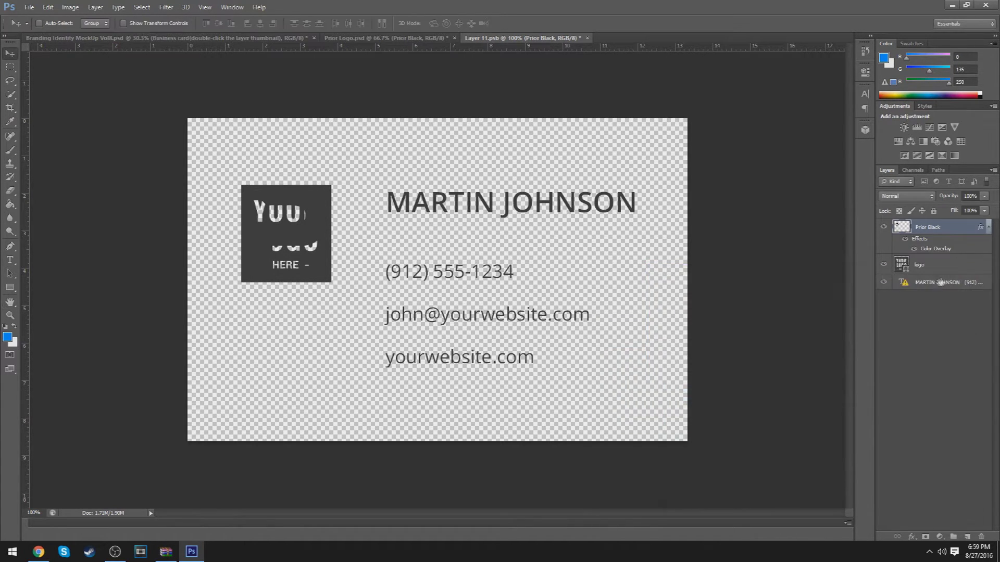
pyautogui.click(929, 263)
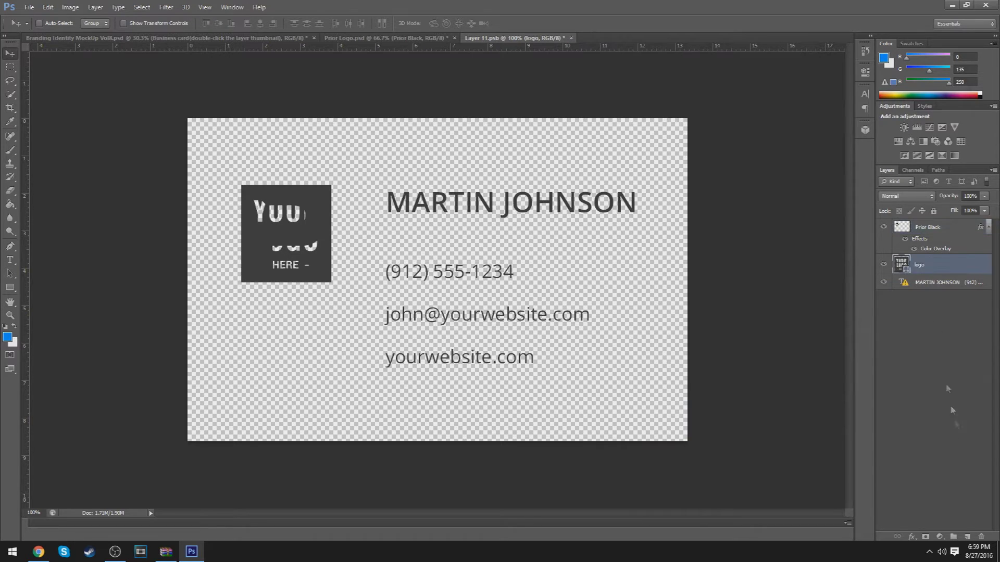
pyautogui.click(981, 537)
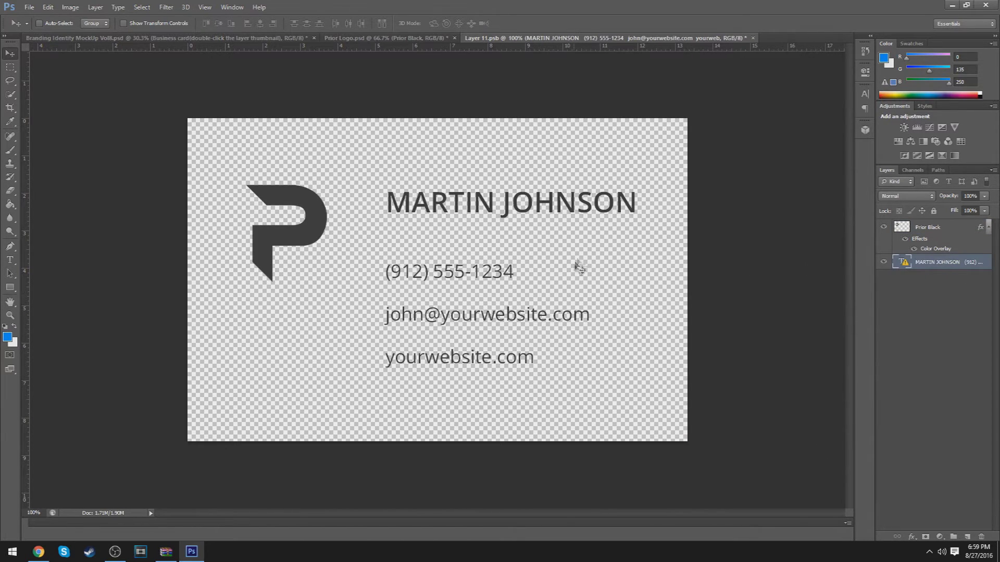
# Set every contact line on the card in Nexa Bold, accepting the missing-font substitution
pyautogui.press('t')
pyautogui.click(604, 200)
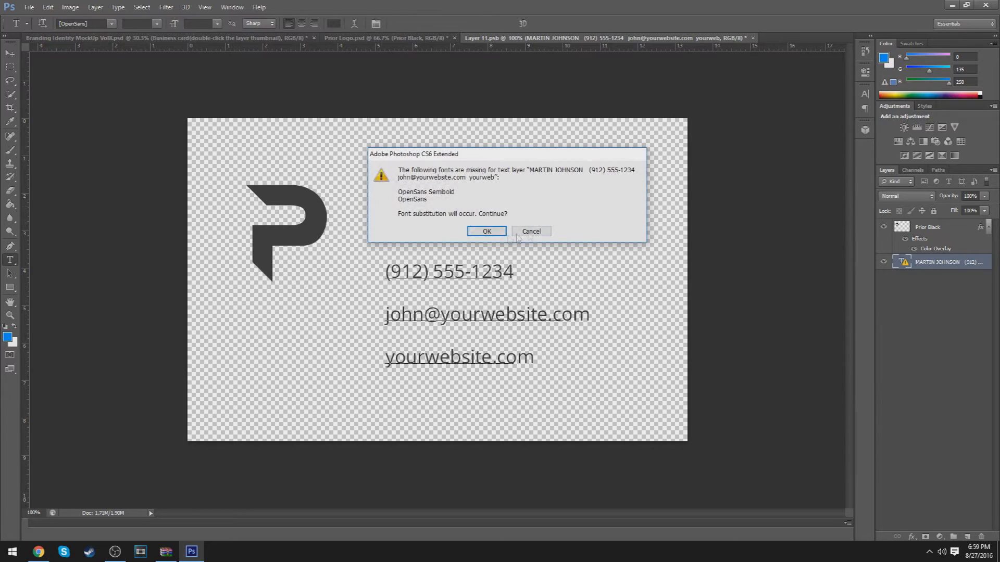
pyautogui.click(487, 231)
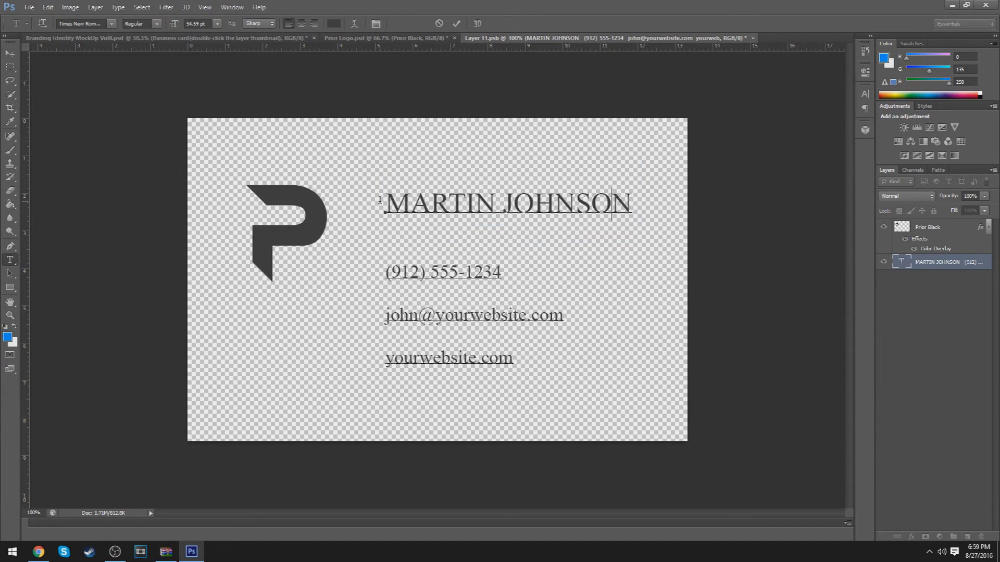
pyautogui.moveTo(384, 200); pyautogui.dragTo(534, 398)
pyautogui.click(112, 24)
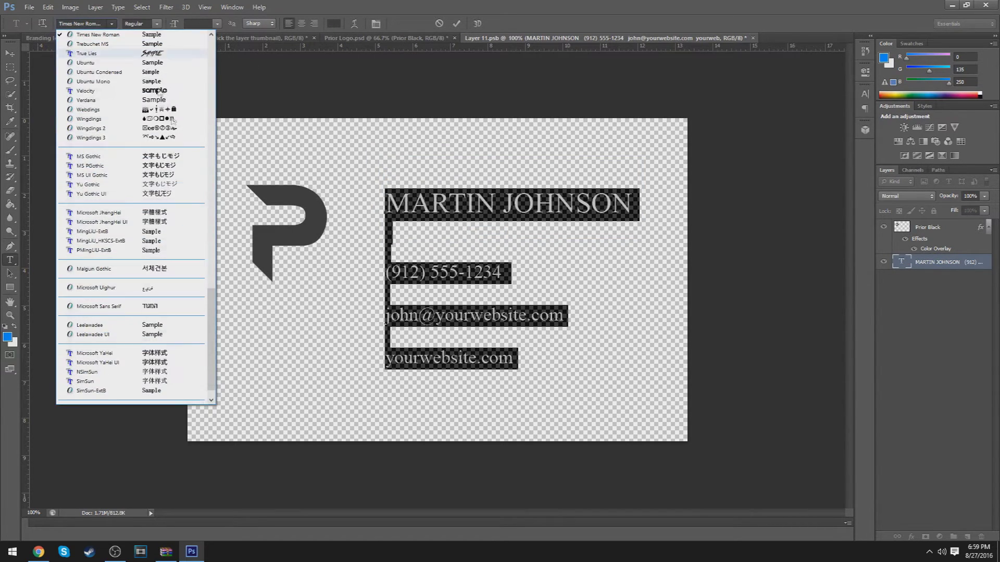
pyautogui.moveTo(211, 334); pyautogui.dragTo(200, 188)
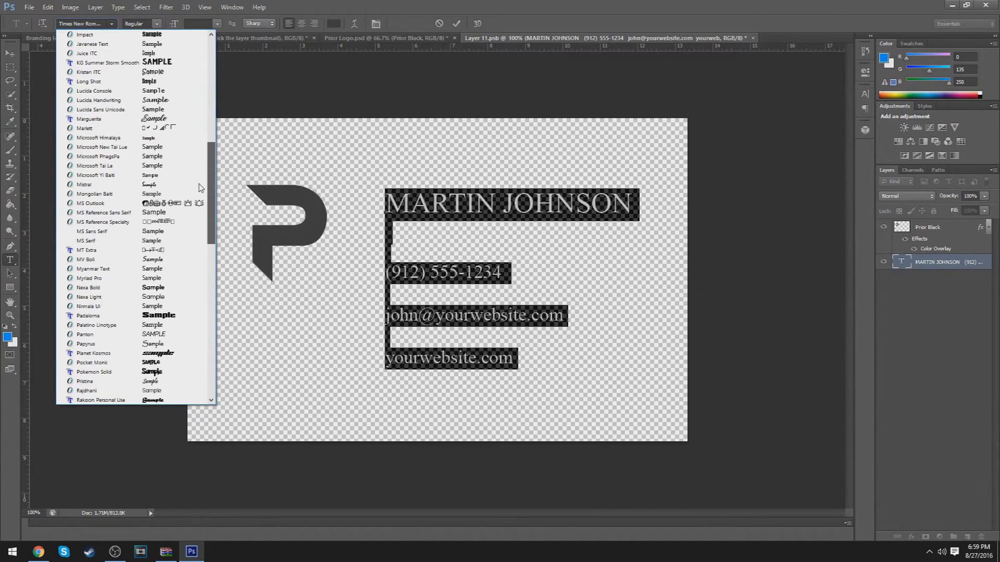
pyautogui.click(115, 288)
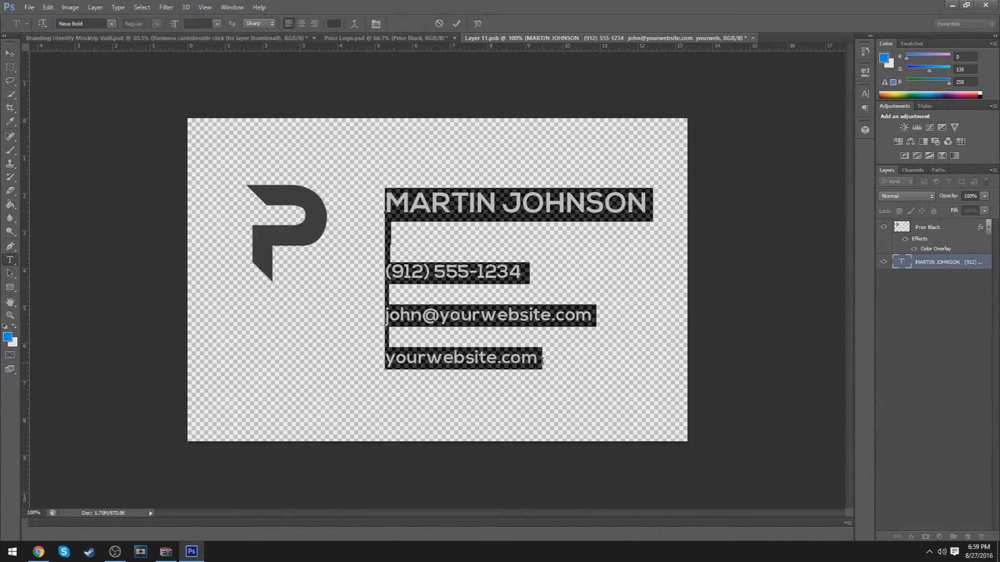
pyautogui.moveTo(542, 361); pyautogui.dragTo(385, 359)
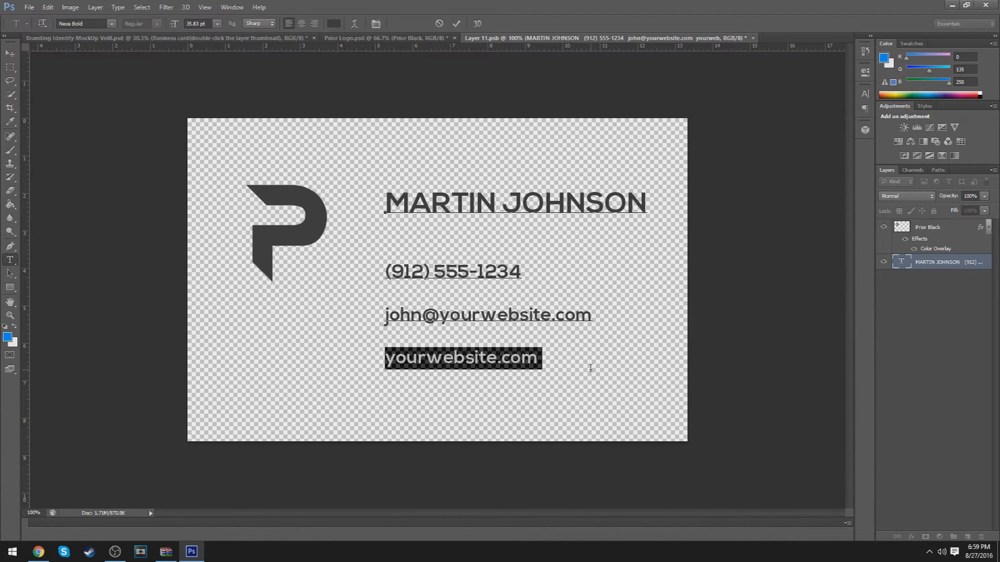
# Replace the card's website, e-mail and heading lines with the portfolio URL, new e-mail address and designer title
pyautogui.write('pryor.ca')
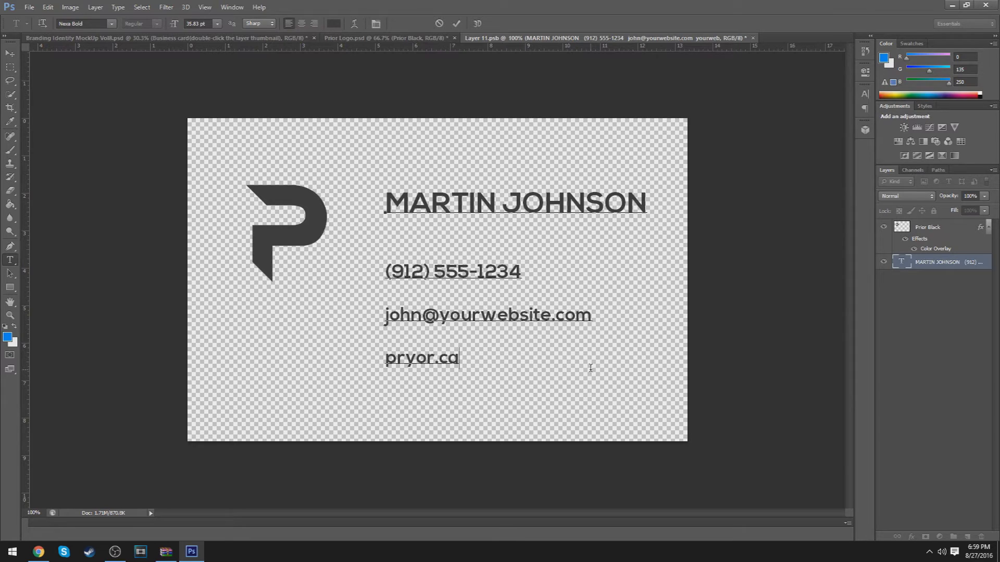
pyautogui.write('rbonmade.com')
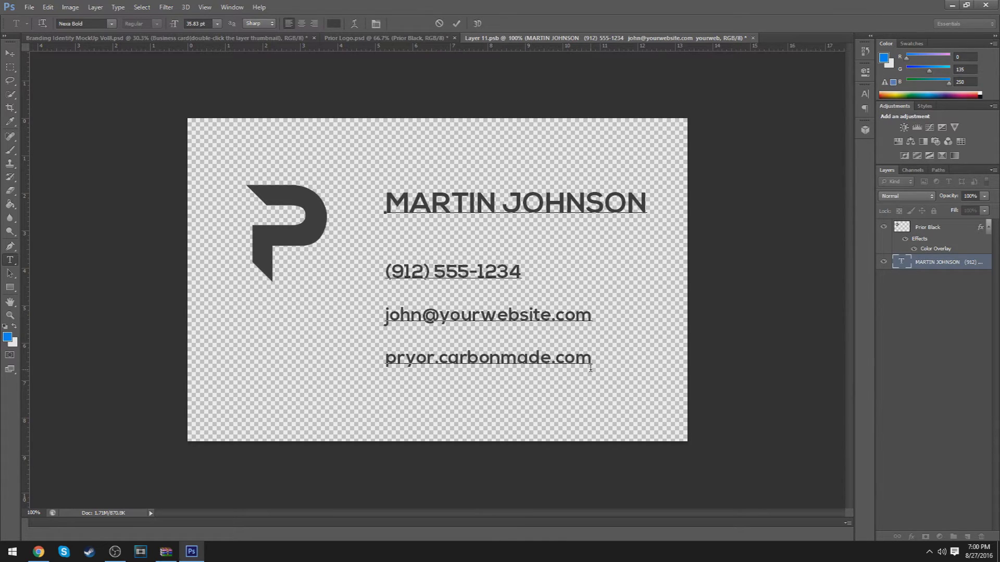
pyautogui.moveTo(599, 315); pyautogui.dragTo(324, 314)
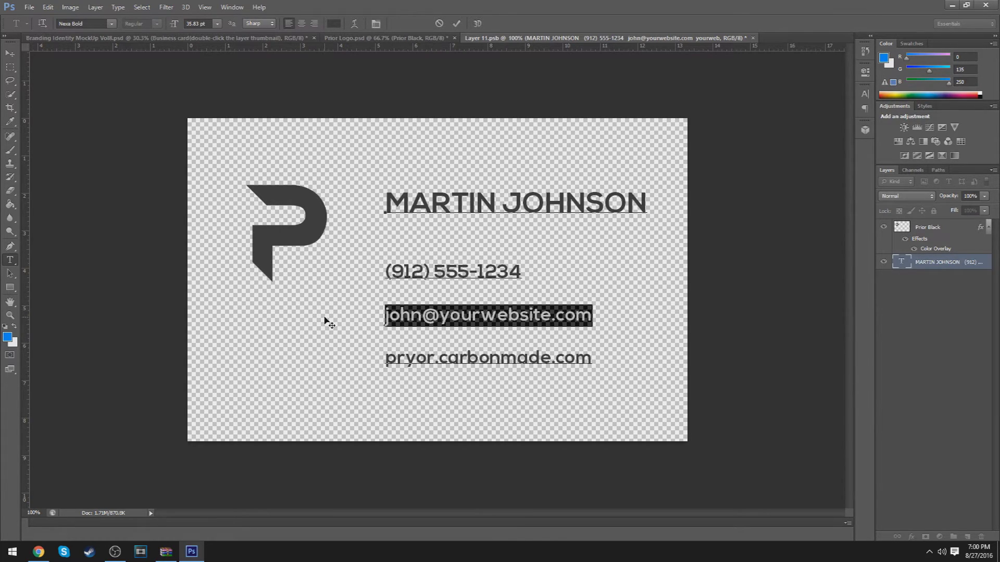
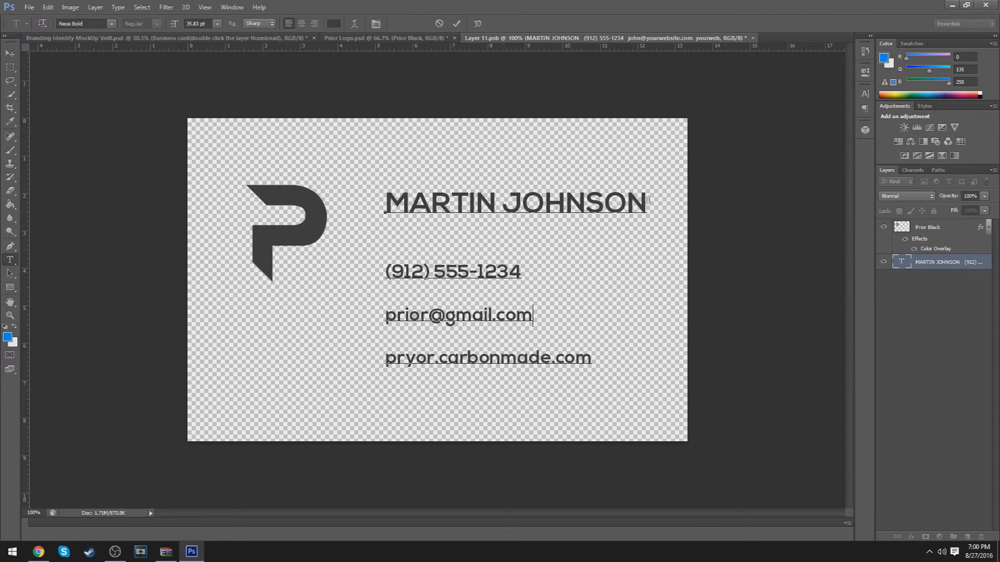
pyautogui.moveTo(648, 200); pyautogui.dragTo(309, 206)
pyautogui.write('Prior ')
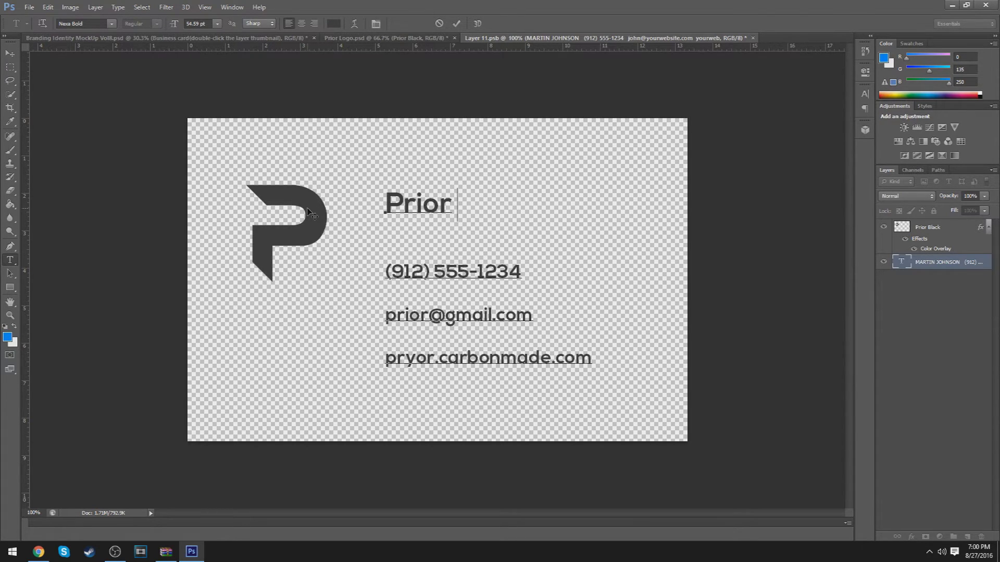
pyautogui.write('I Designer')
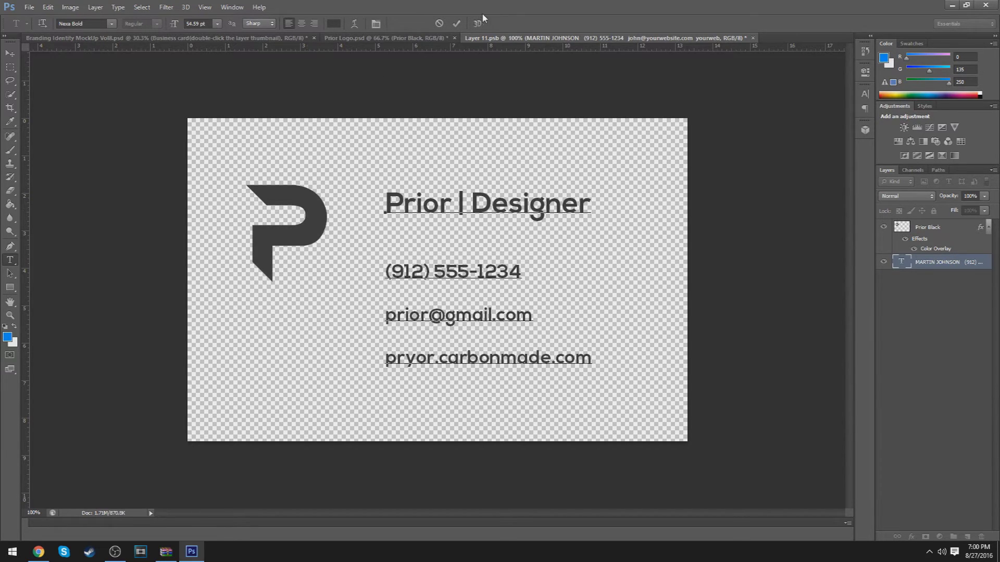
pyautogui.click(456, 23)
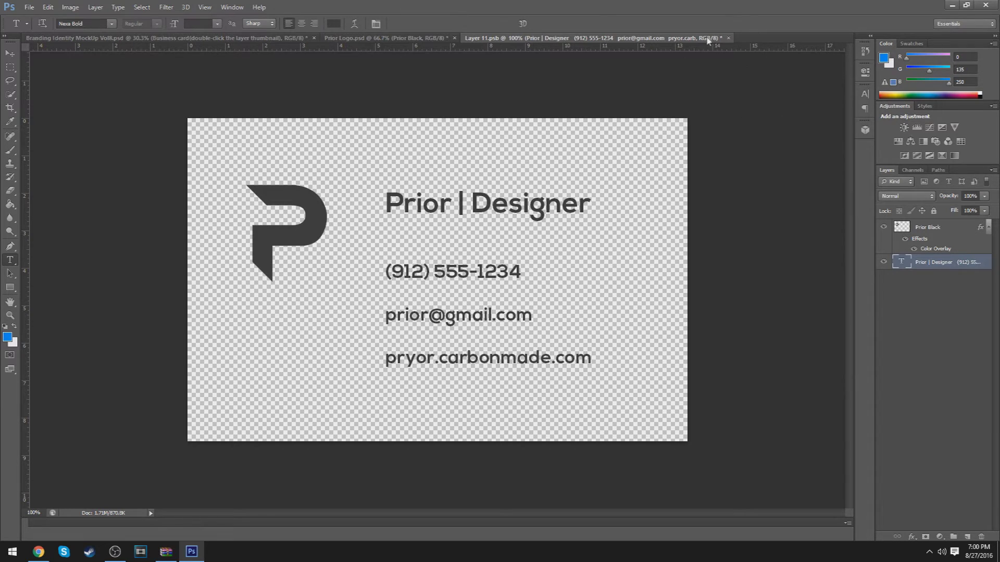
# Save the Layer 11.psb card contents, close it and return to the branding mockup
pyautogui.click(29, 7)
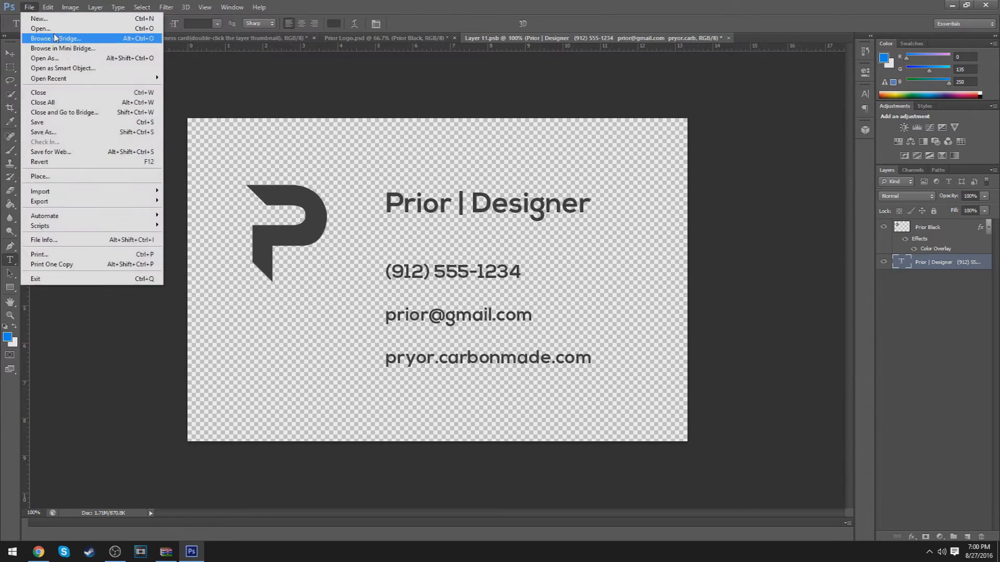
pyautogui.click(82, 124)
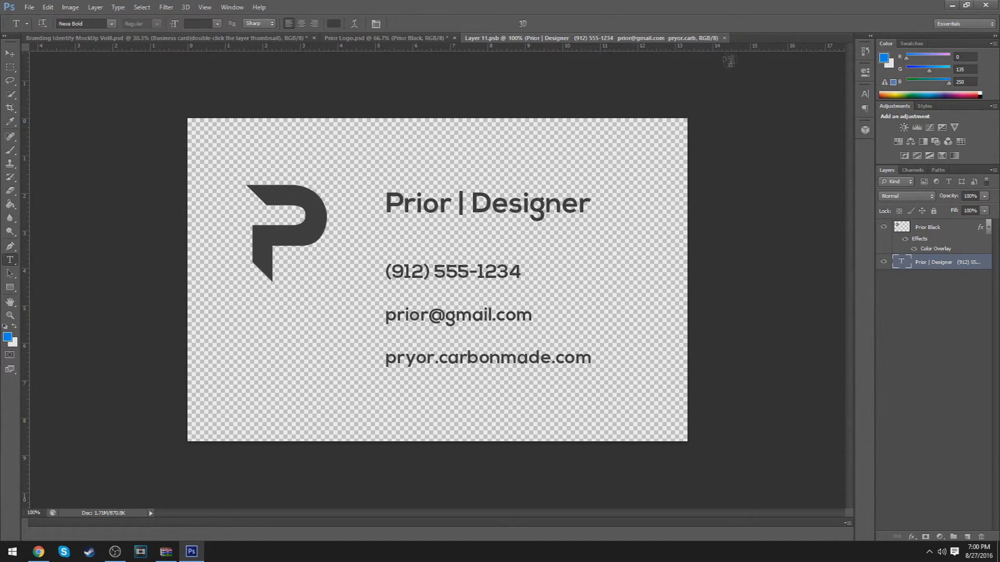
pyautogui.click(724, 38)
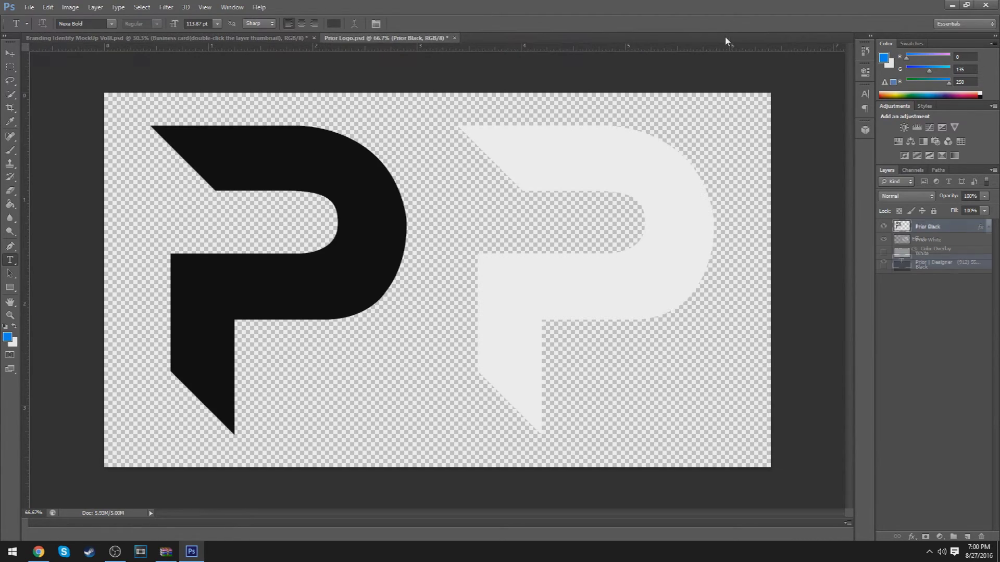
pyautogui.click(199, 37)
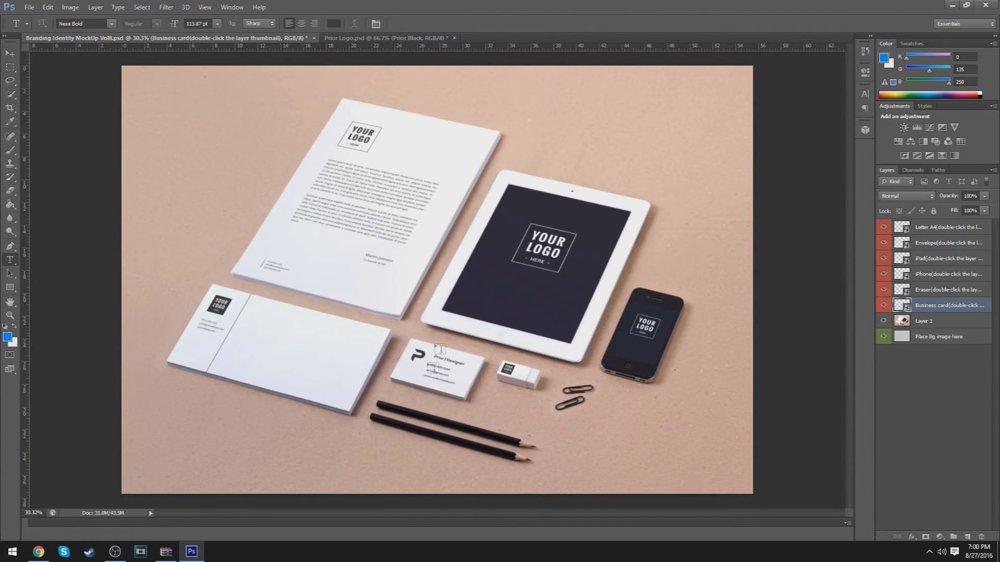
# Zoom in on the updated business card, then fit the mockup on screen and zoom out slightly
pyautogui.press('z')
pyautogui.moveTo(434, 375); pyautogui.dragTo(498, 352)
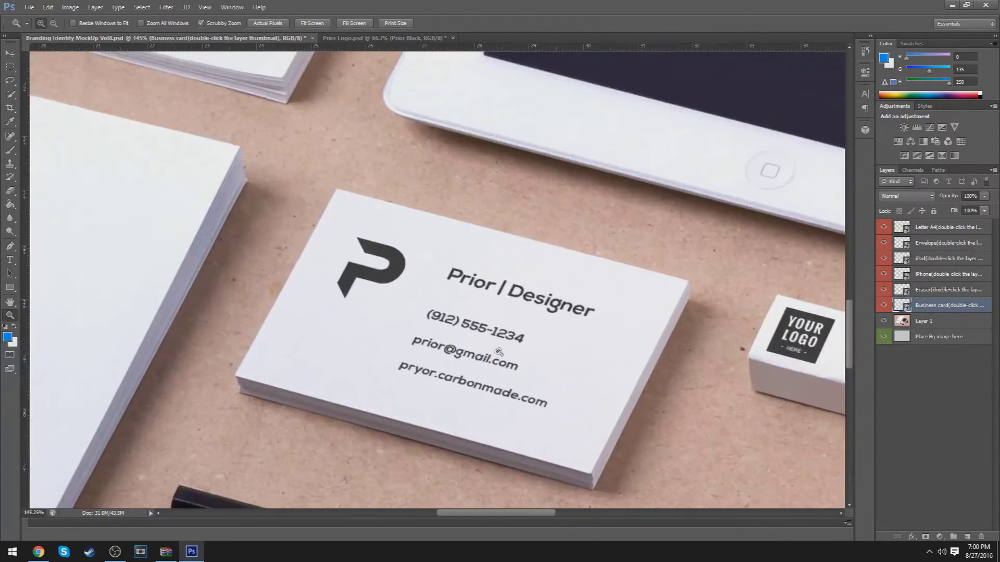
pyautogui.rightClick(571, 343)
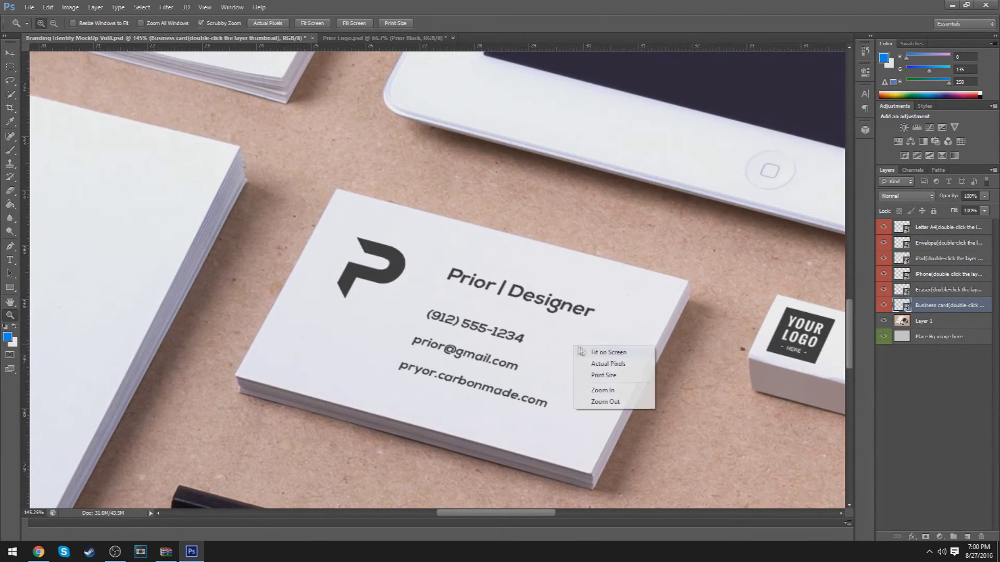
pyautogui.click(582, 356)
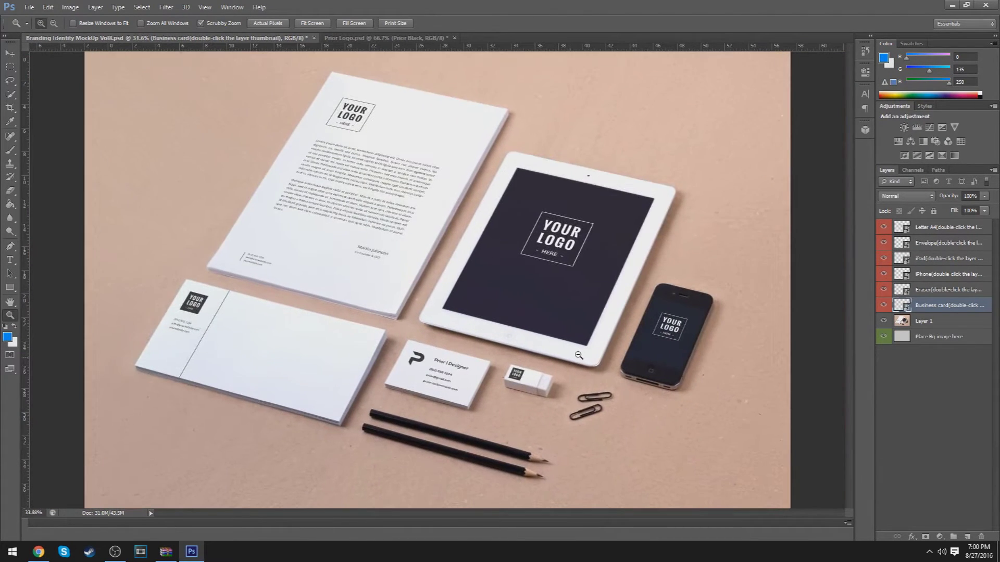
pyautogui.moveTo(576, 356); pyautogui.dragTo(533, 338)
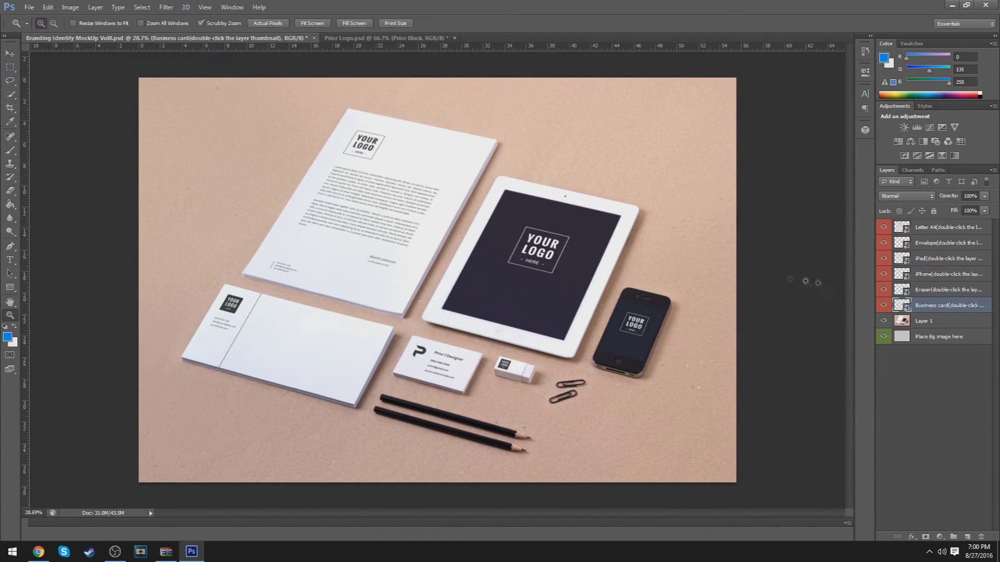
# Open the Envelope smart object as Shape 5.psb with Keep Layers, dismissing the save and missing-font notices
pyautogui.click(935, 290)
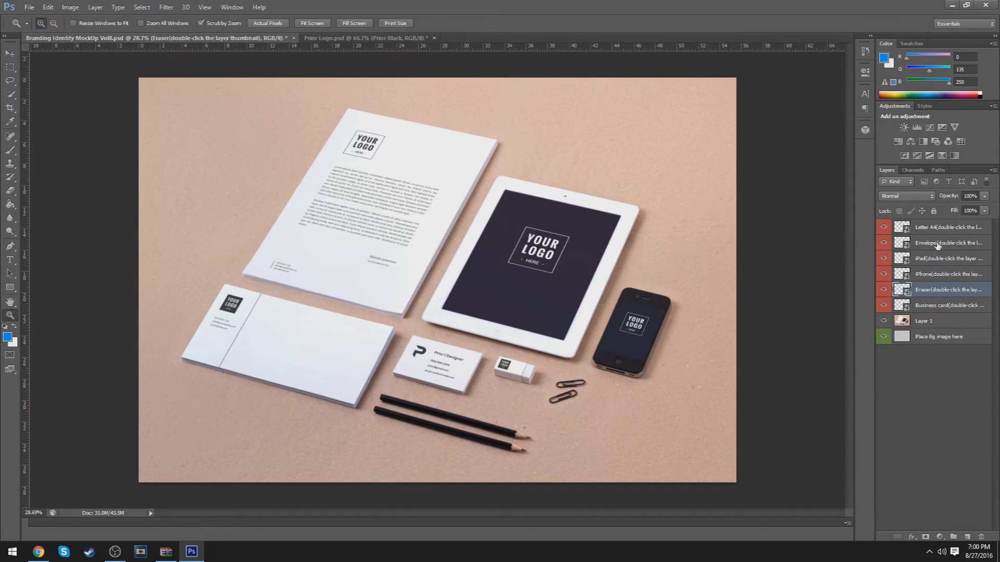
pyautogui.click(917, 245)
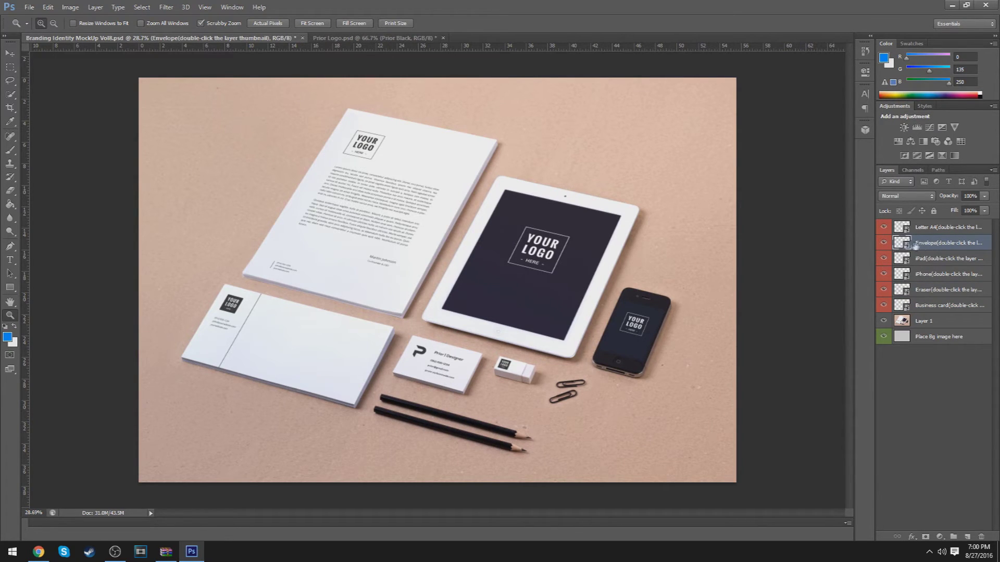
pyautogui.doubleClick(902, 245)
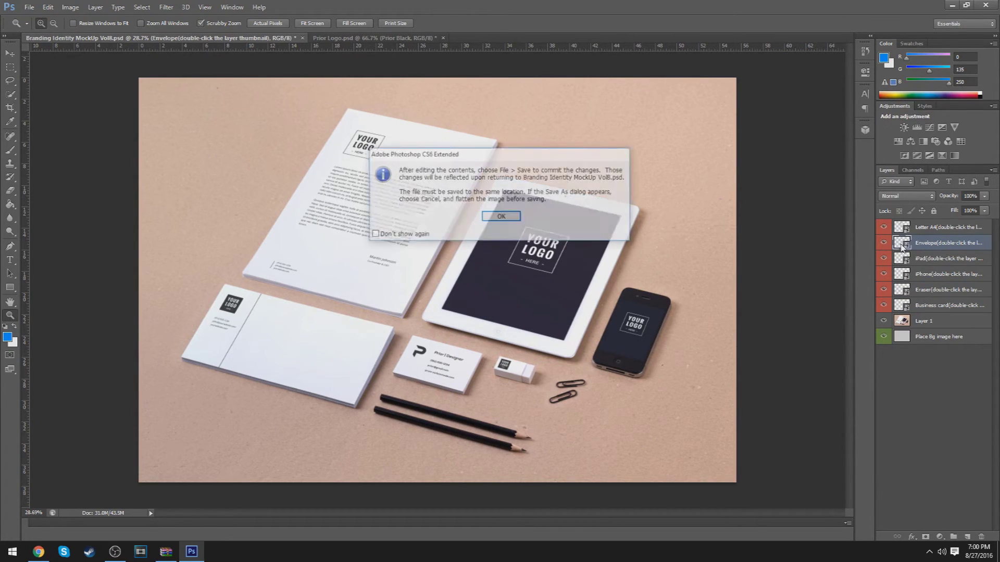
pyautogui.click(400, 236)
pyautogui.click(508, 220)
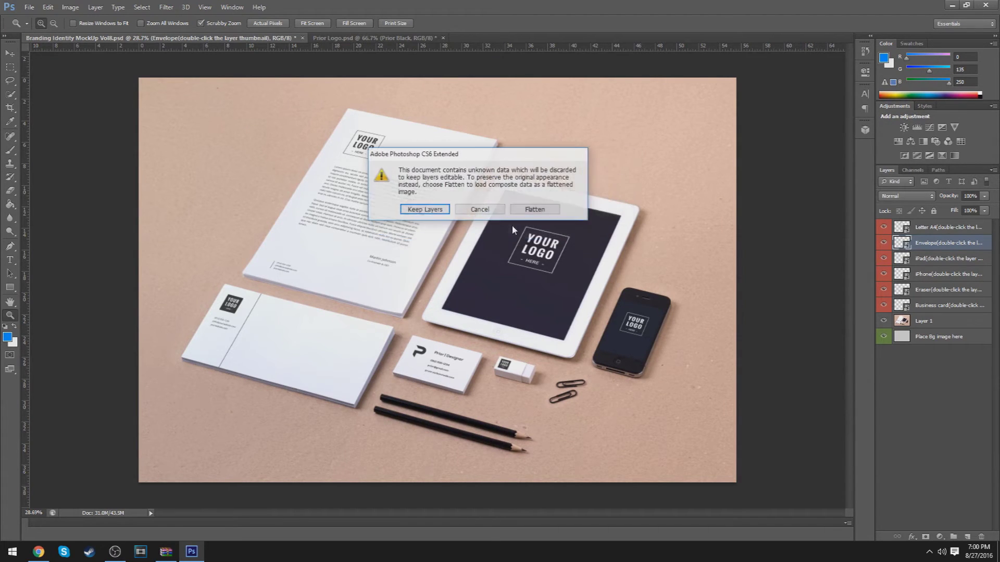
pyautogui.click(429, 209)
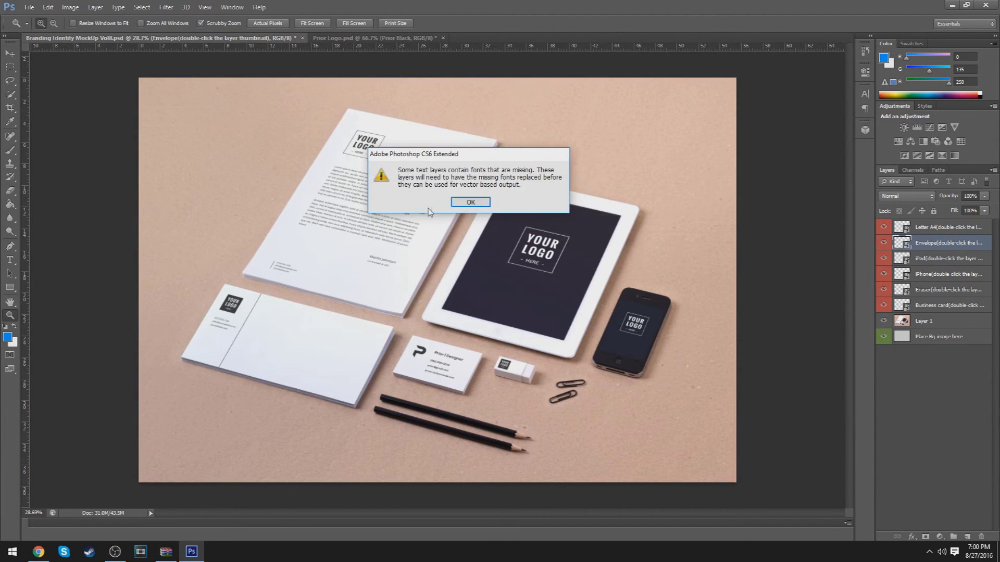
pyautogui.click(474, 204)
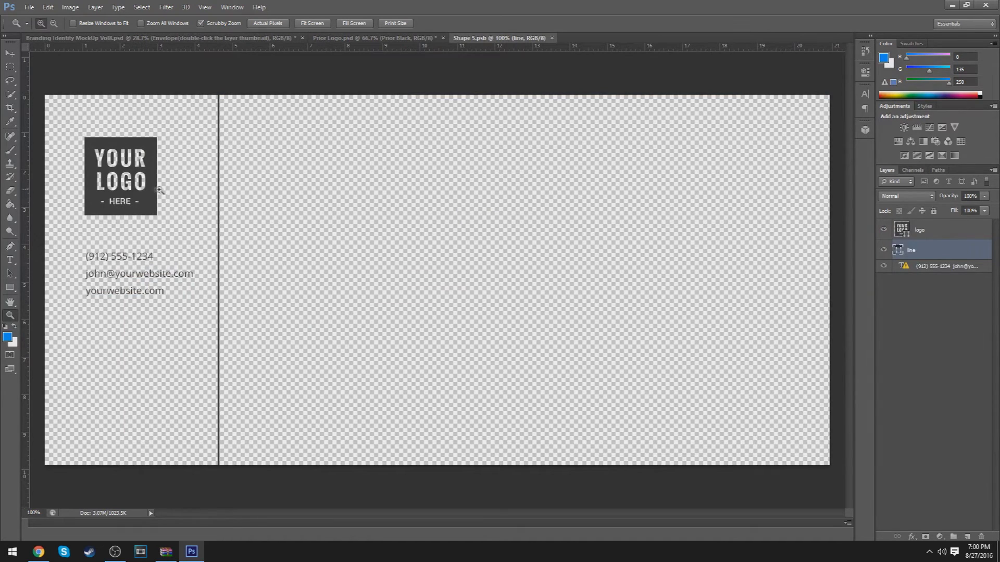
# Carry the black P logo onto the envelope and shrink it over the placeholder's spot
pyautogui.click(371, 38)
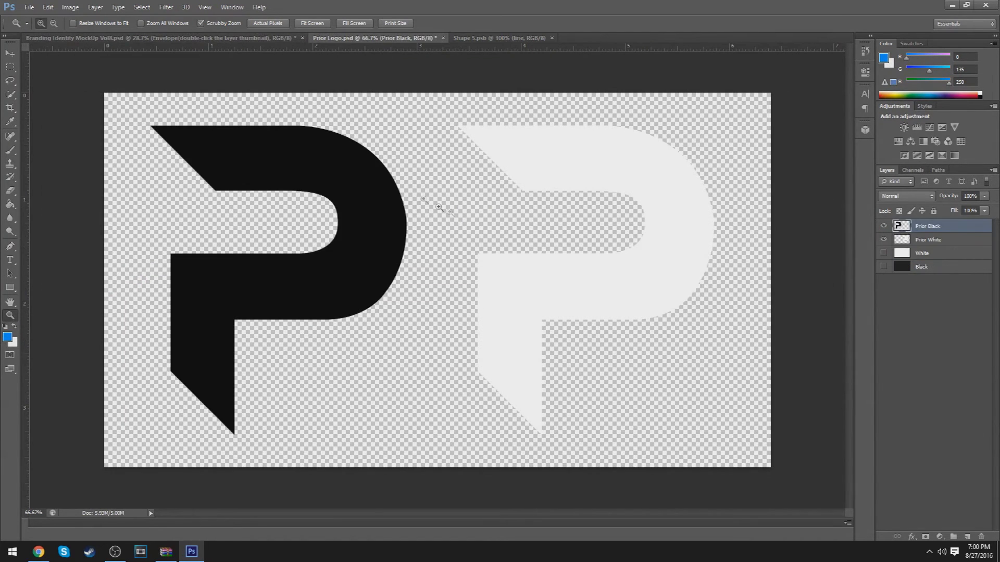
pyautogui.press('v')
pyautogui.moveTo(354, 224); pyautogui.dragTo(292, 208)
pyautogui.hotkey('ctrl', 't')
pyautogui.moveTo(274, 431); pyautogui.dragTo(356, 322)
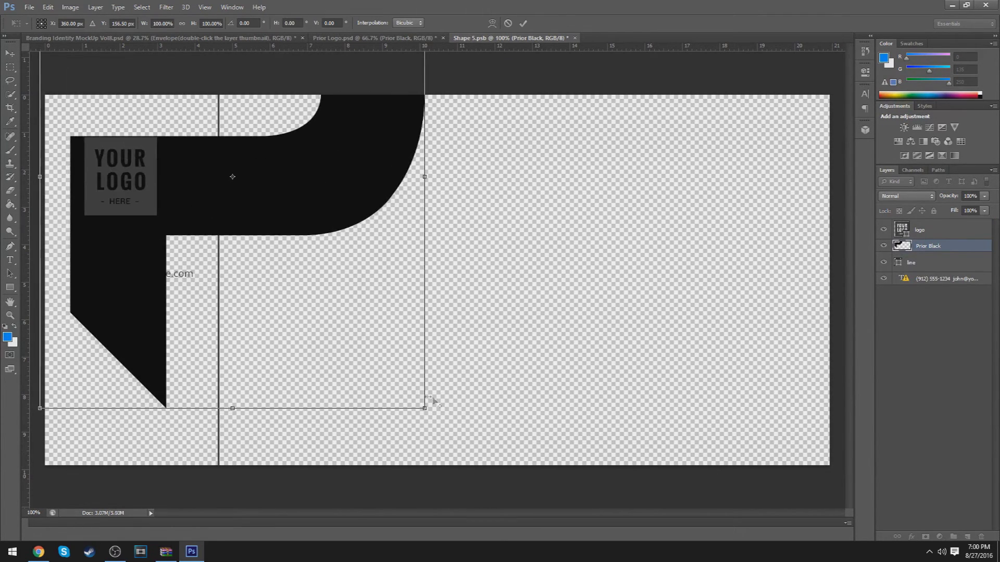
pyautogui.moveTo(419, 405); pyautogui.dragTo(109, 207)
pyautogui.click(522, 23)
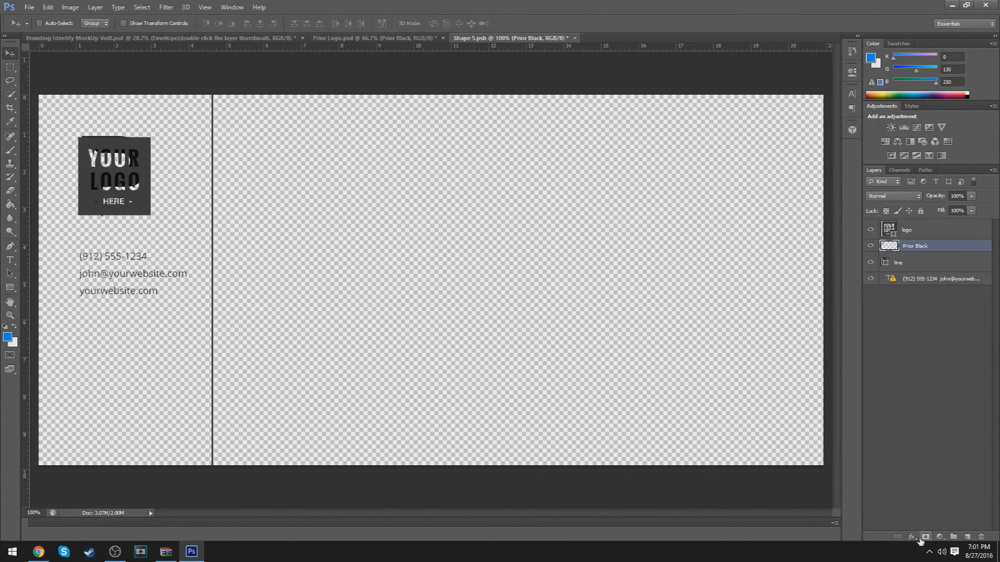
# Tint the P with a dark-grey Color Overlay sampled from the placeholder, then delete the YOUR LOGO layer
pyautogui.click(899, 537)
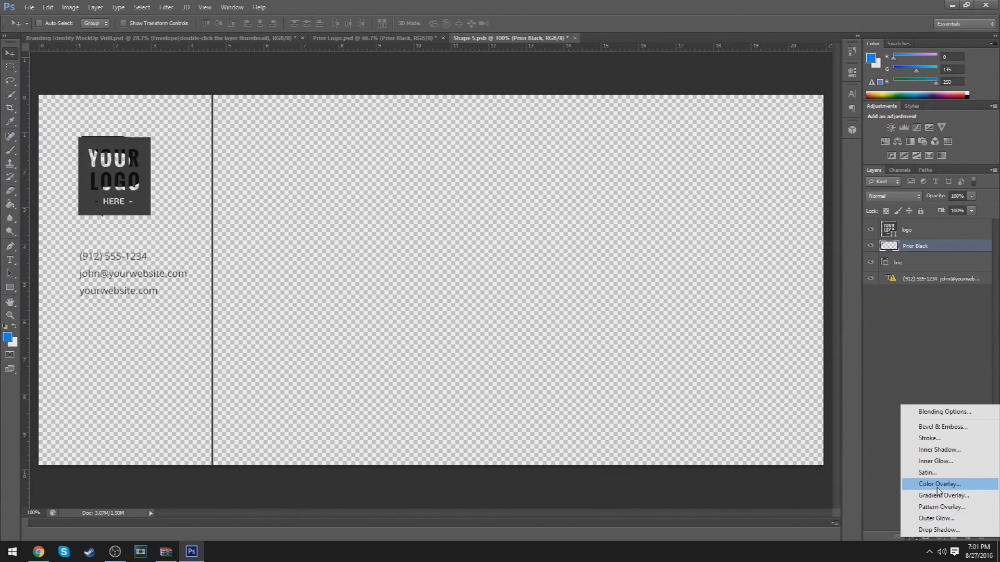
pyautogui.click(936, 488)
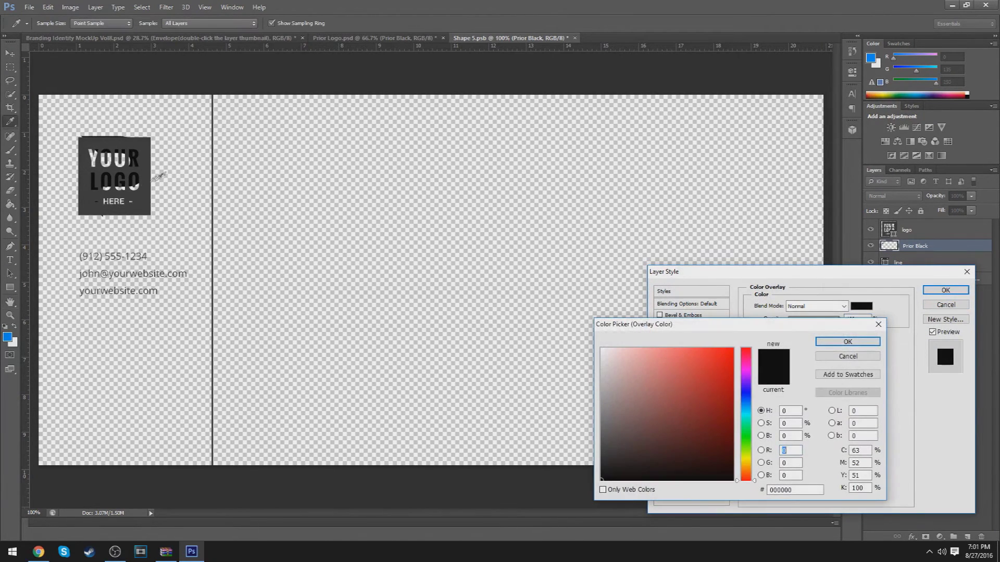
pyautogui.click(136, 202)
pyautogui.click(847, 342)
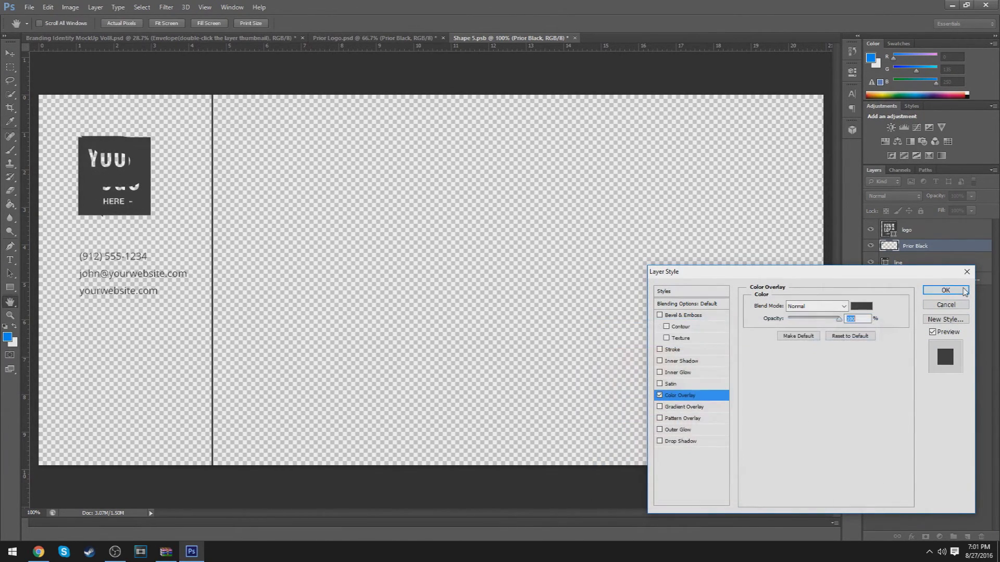
pyautogui.click(945, 290)
pyautogui.click(932, 232)
pyautogui.click(982, 535)
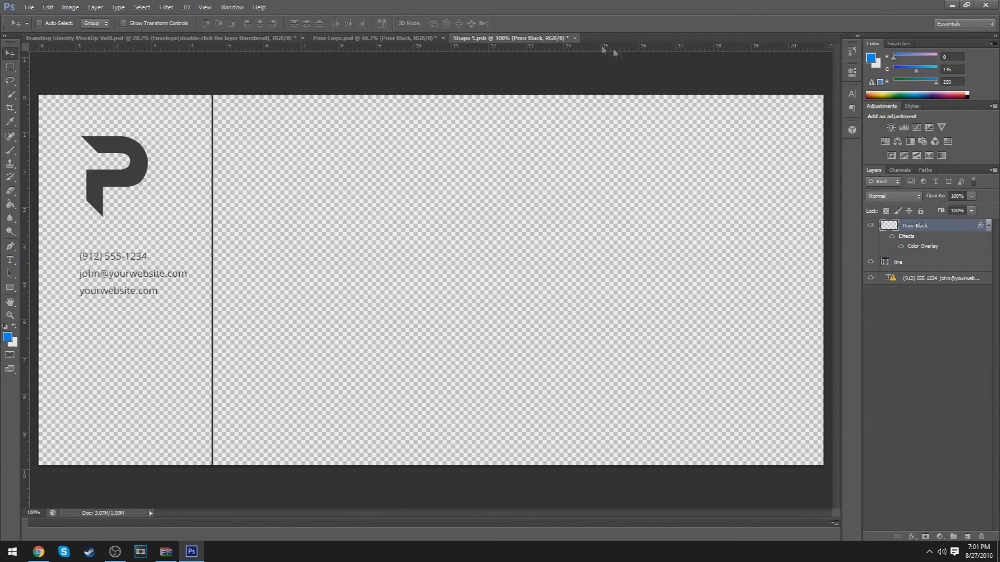
# Set the envelope's contact text in Nexa Bold, dismissing the missing-font warning
pyautogui.press('t')
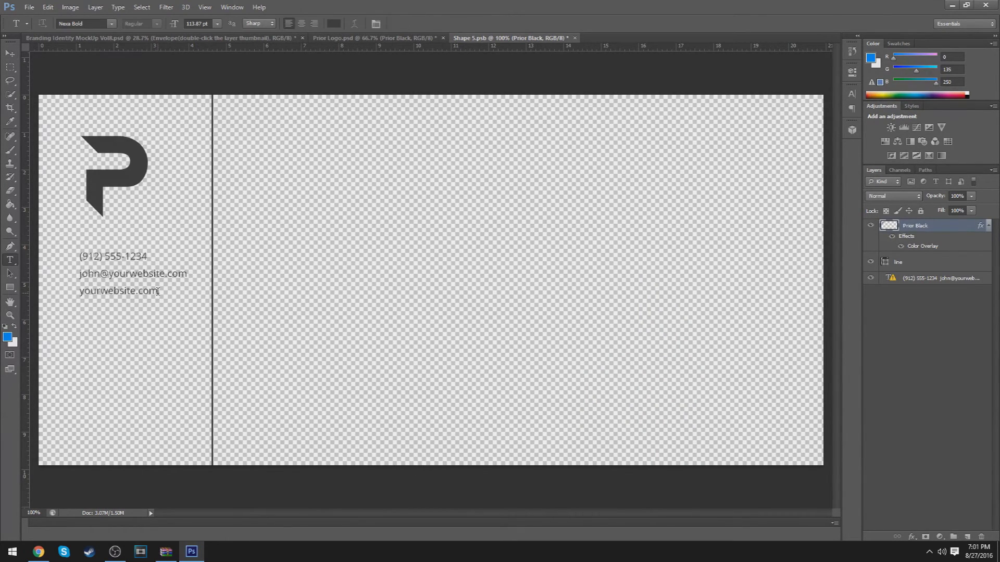
pyautogui.moveTo(158, 291); pyautogui.dragTo(61, 237)
pyautogui.click(158, 292)
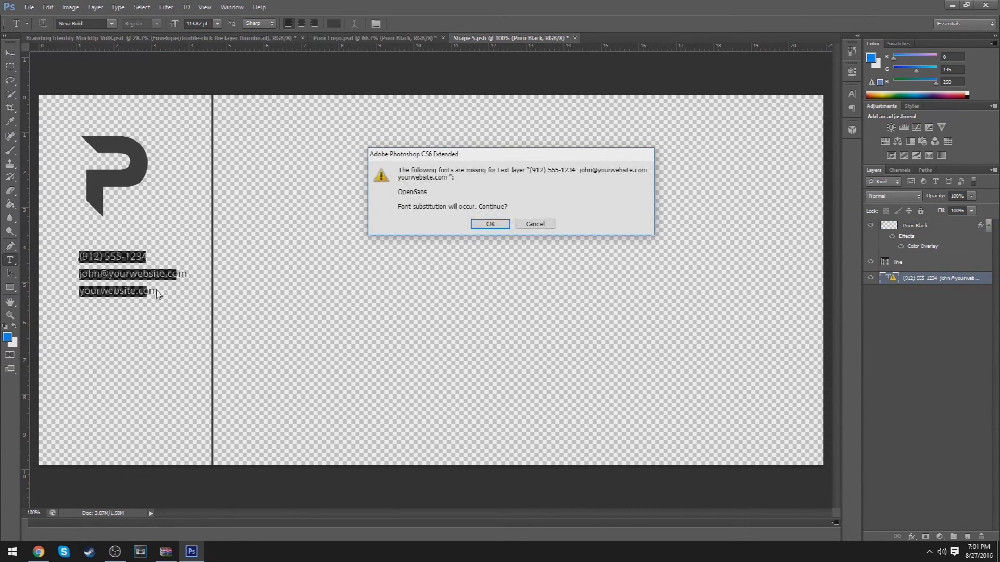
pyautogui.click(474, 225)
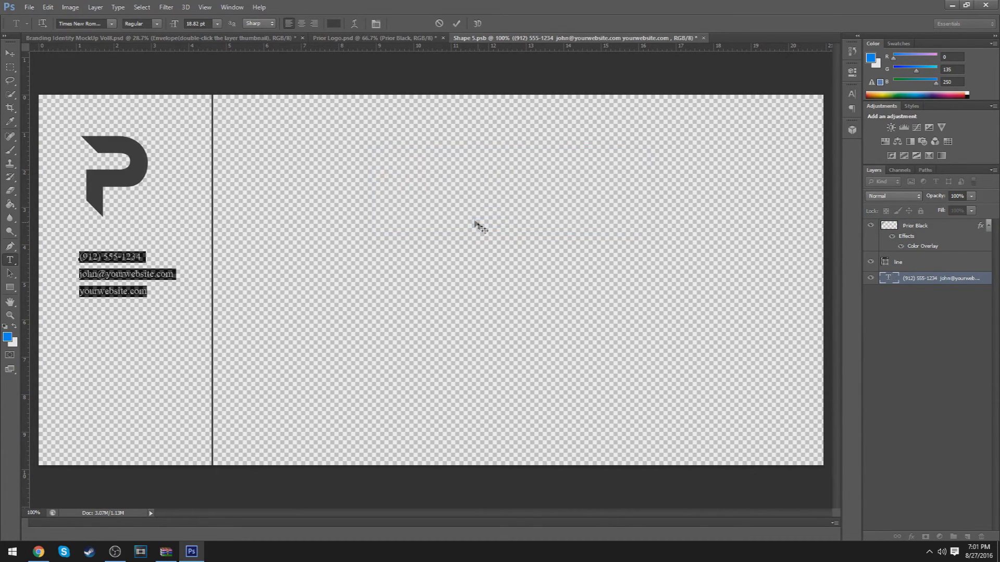
pyautogui.click(112, 24)
pyautogui.scroll(4, 140, 130)
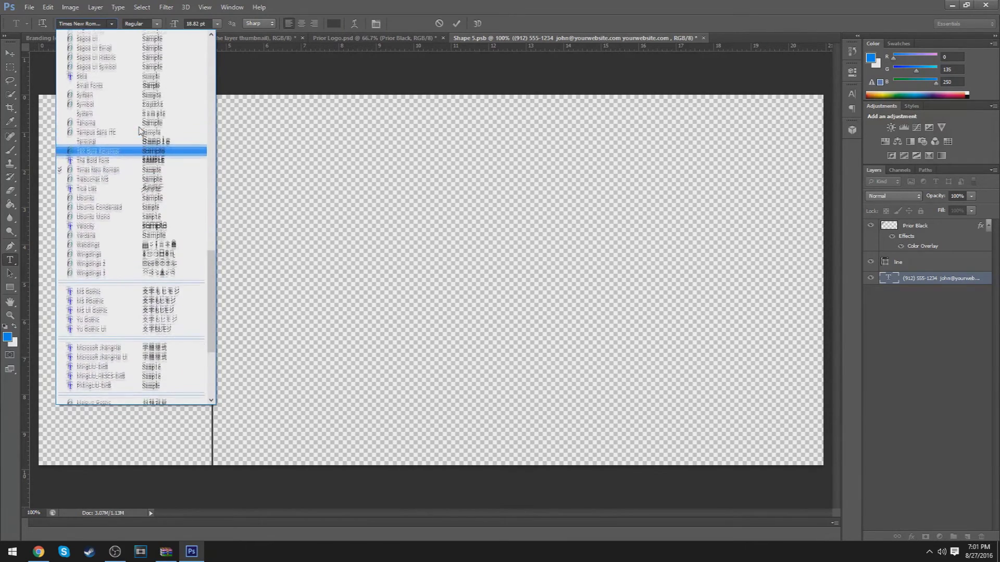
pyautogui.scroll(6, 140, 130)
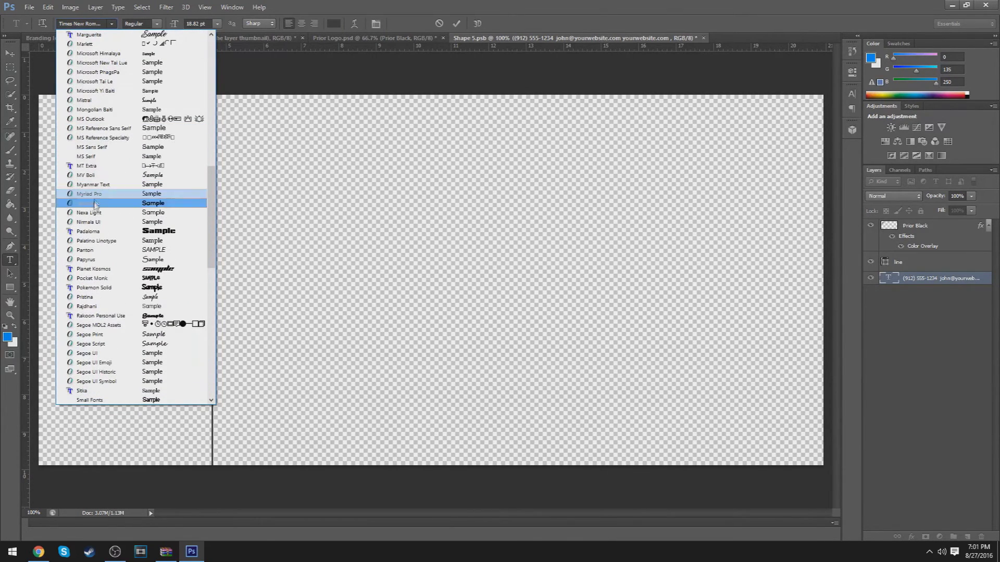
pyautogui.click(94, 204)
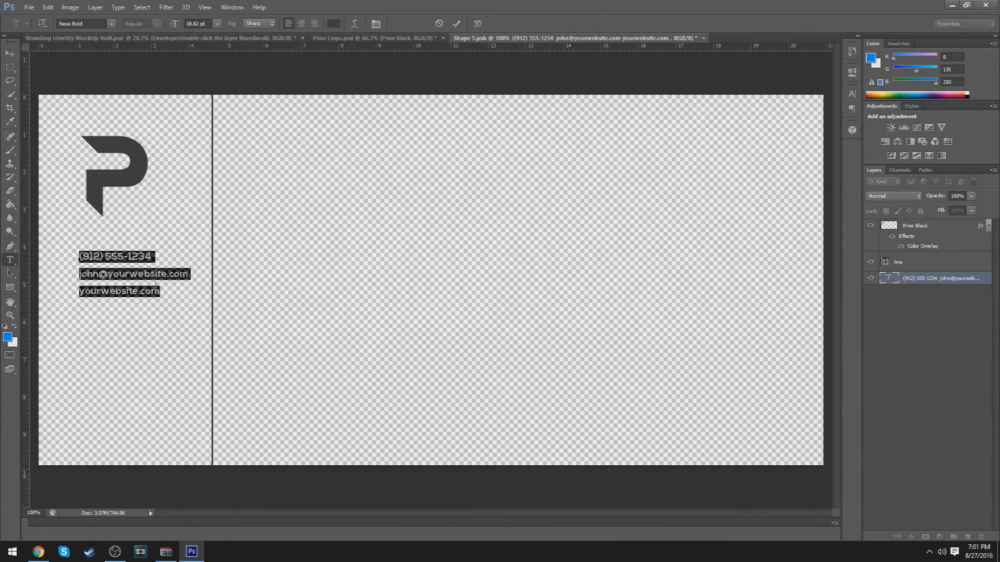
# Change the website line to pryor.carbonmade.com, commit the text, and close Shape 5.psb
pyautogui.moveTo(159, 291); pyautogui.dragTo(84, 300)
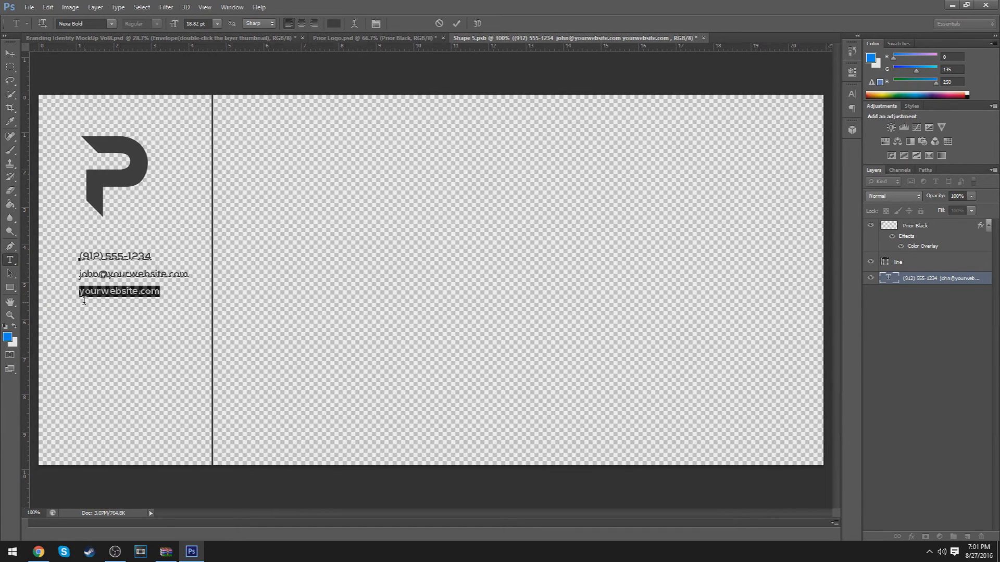
pyautogui.write('pryo')
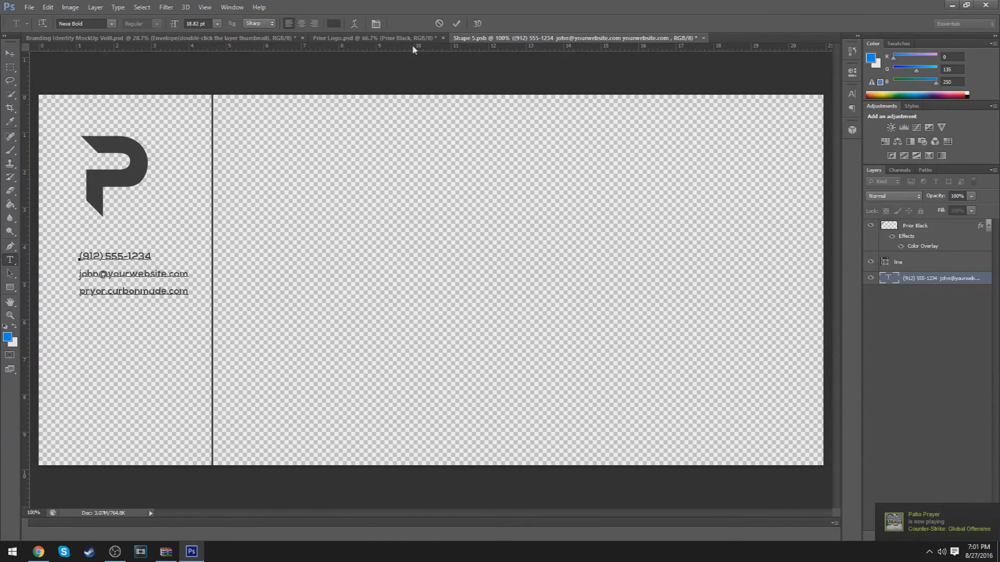
pyautogui.click(456, 23)
pyautogui.click(719, 38)
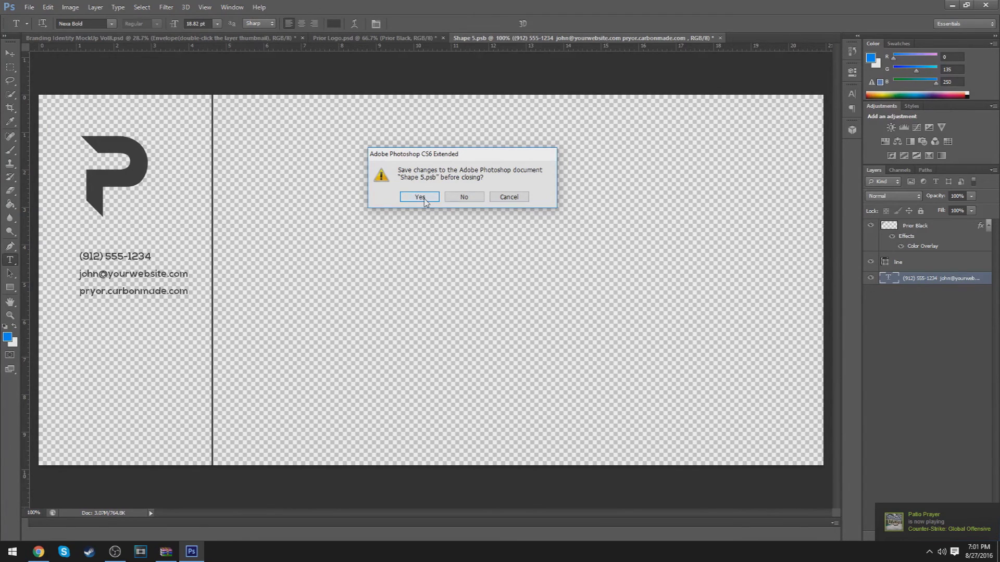
# Save Shape 5.psb, then zoom in on the mockup's envelope text and fit the mockup on screen
pyautogui.click(420, 197)
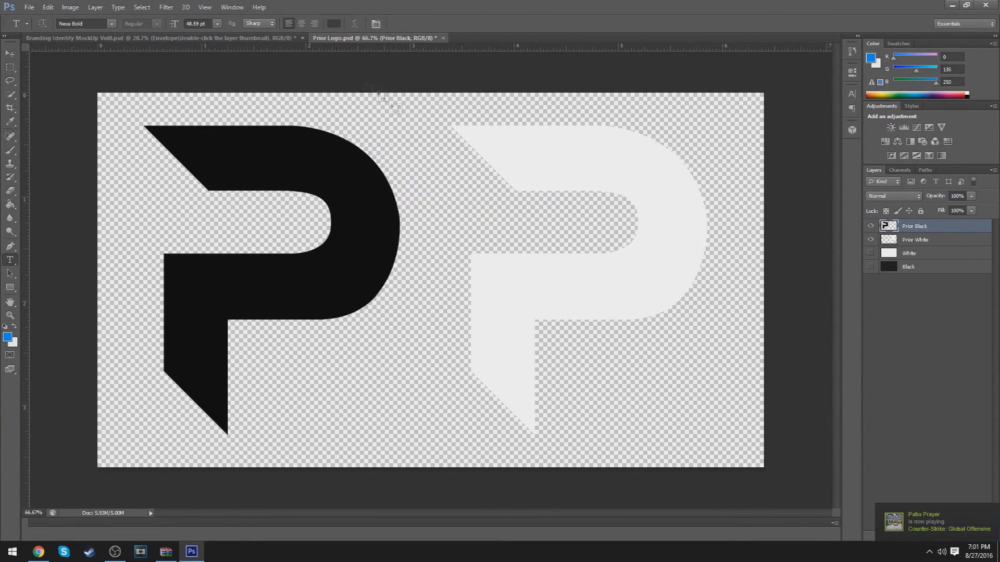
pyautogui.click(261, 36)
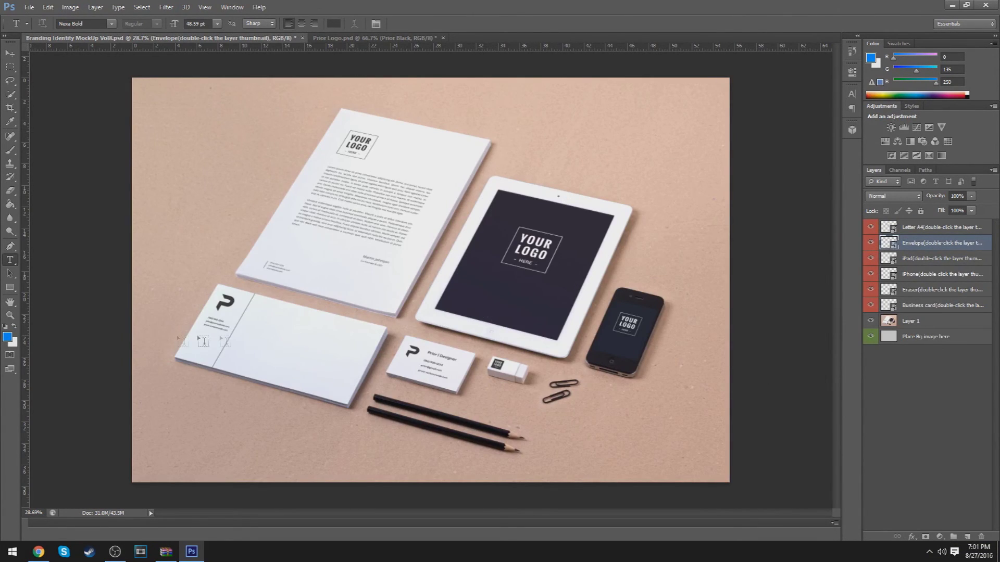
pyautogui.press('z')
pyautogui.moveTo(203, 341); pyautogui.dragTo(442, 367)
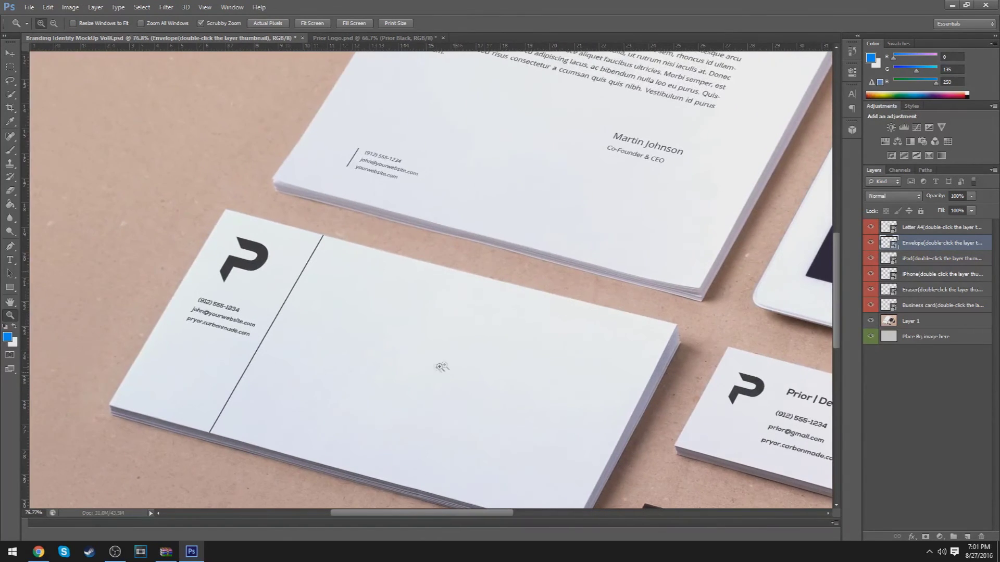
pyautogui.rightClick(504, 360)
pyautogui.click(521, 367)
pyautogui.scroll(-2, 505, 355)
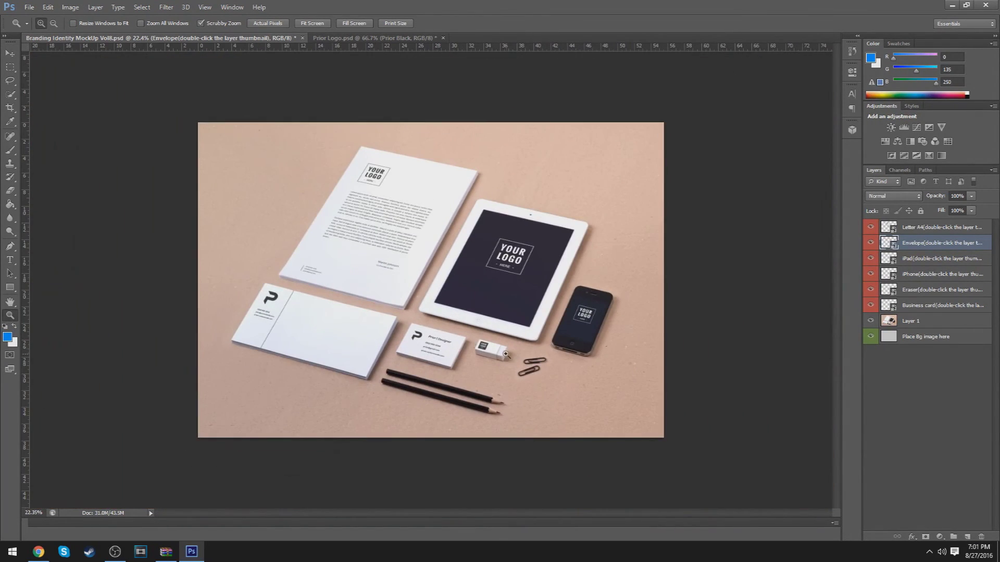
pyautogui.scroll(1, 625, 348)
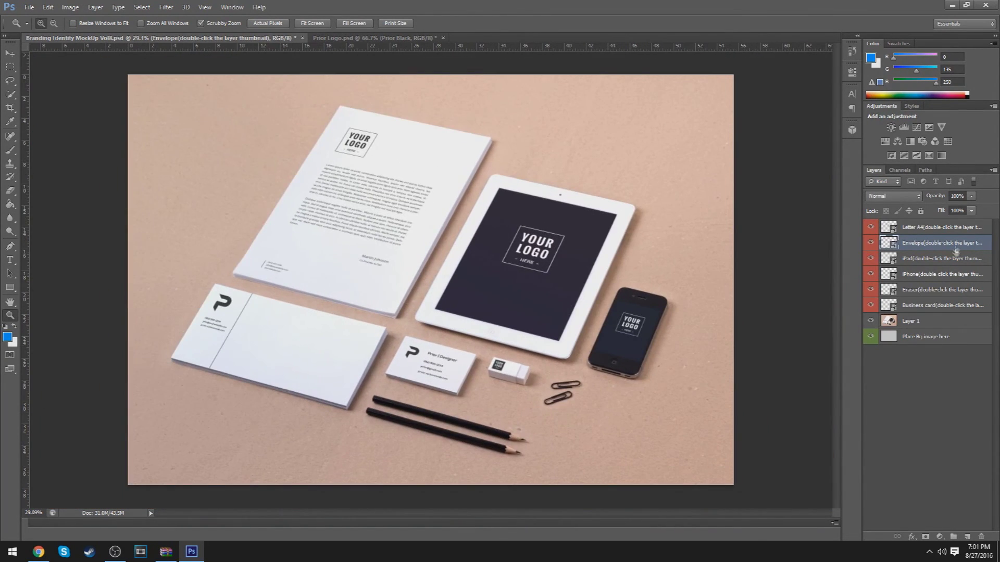
# Select the Letter A4, mockup item and Layer 1 layers, then zoom out slightly
pyautogui.click(958, 227)
pyautogui.keyDown('shift'); pyautogui.click(937, 305); pyautogui.keyUp('shift')
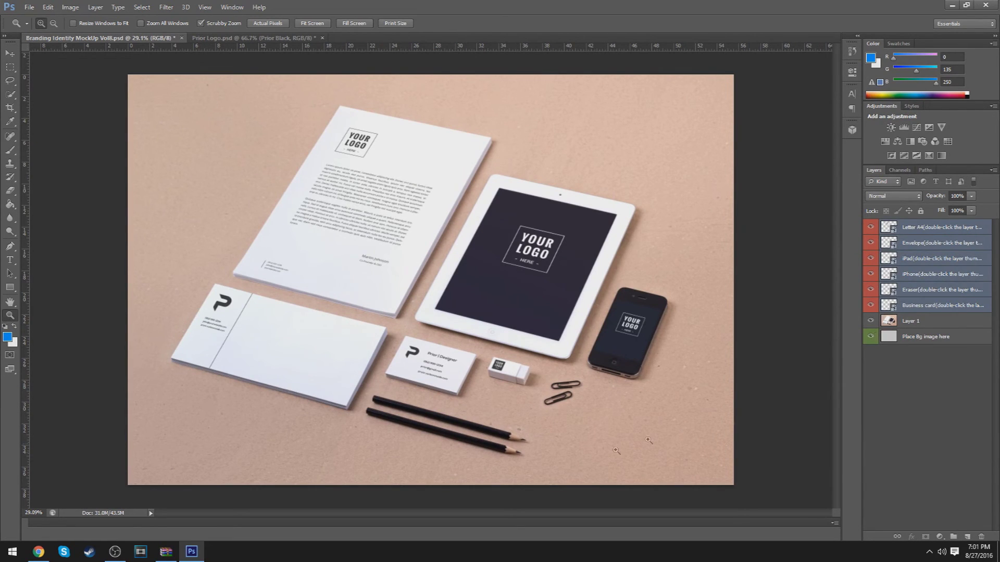
pyautogui.click(949, 366)
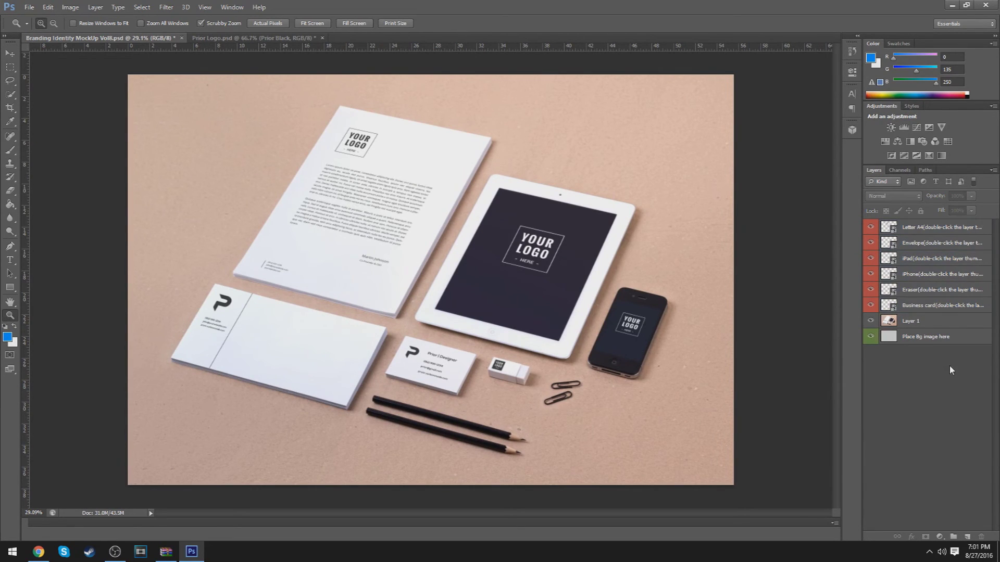
pyautogui.click(930, 321)
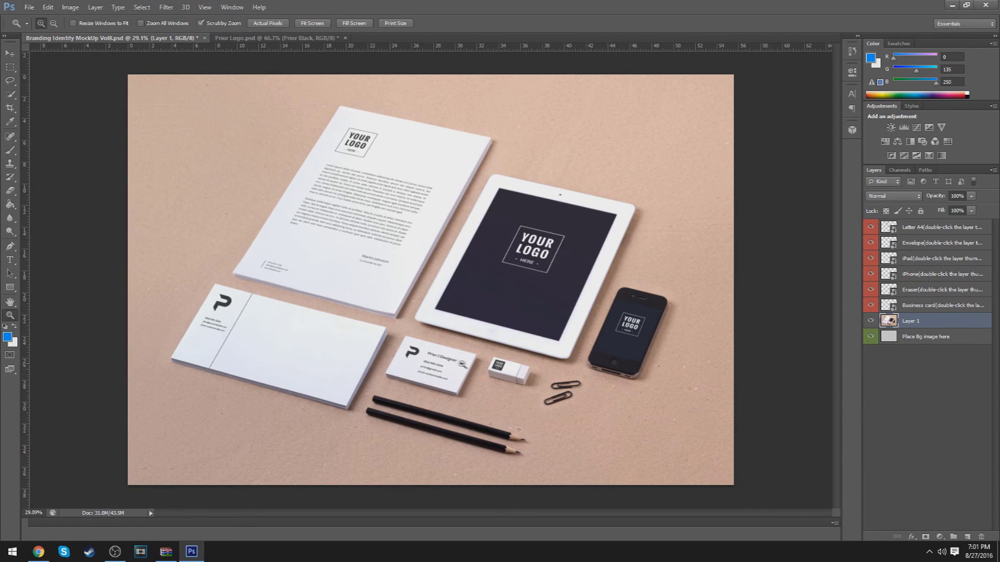
pyautogui.moveTo(461, 364); pyautogui.dragTo(432, 359)
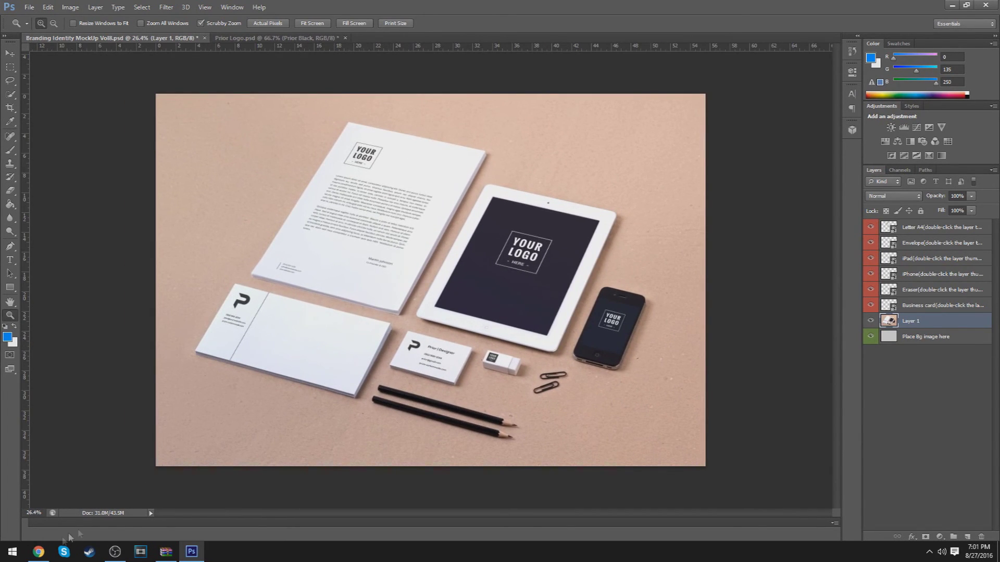
pyautogui.click(38, 551)
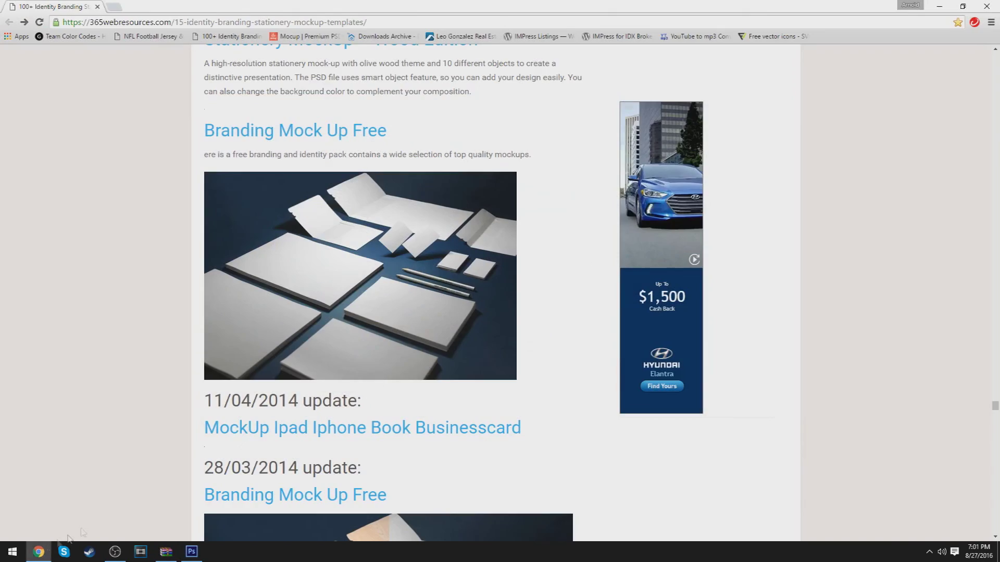
# Open and close a new tab, then scroll down the identity branding stationery mockups page
pyautogui.click(115, 6)
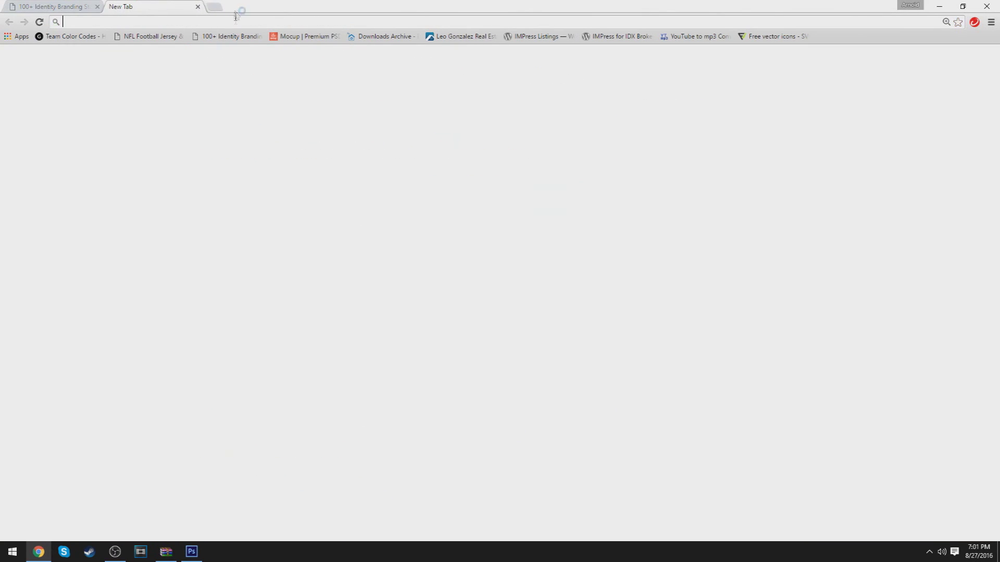
pyautogui.click(199, 7)
pyautogui.scroll(-6, 578, 264)
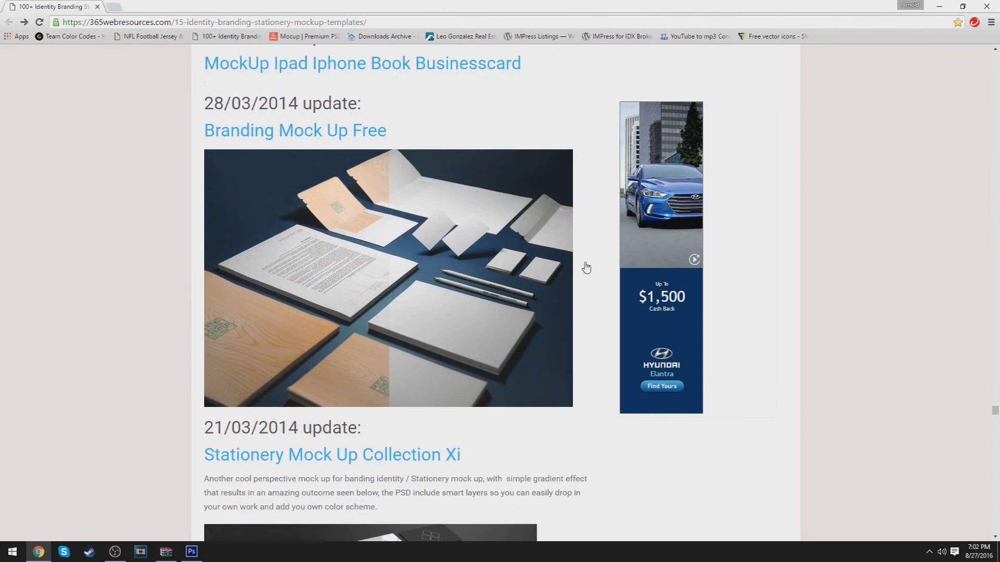
pyautogui.scroll(-2, 586, 267)
pyautogui.scroll(-3, 347, 208)
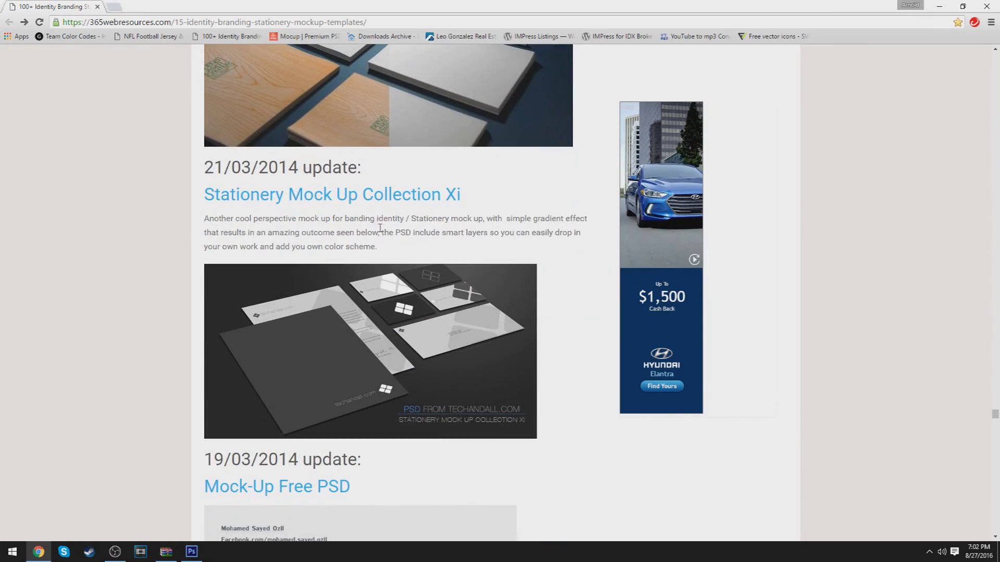
pyautogui.scroll(-2, 380, 228)
pyautogui.scroll(-4, 568, 293)
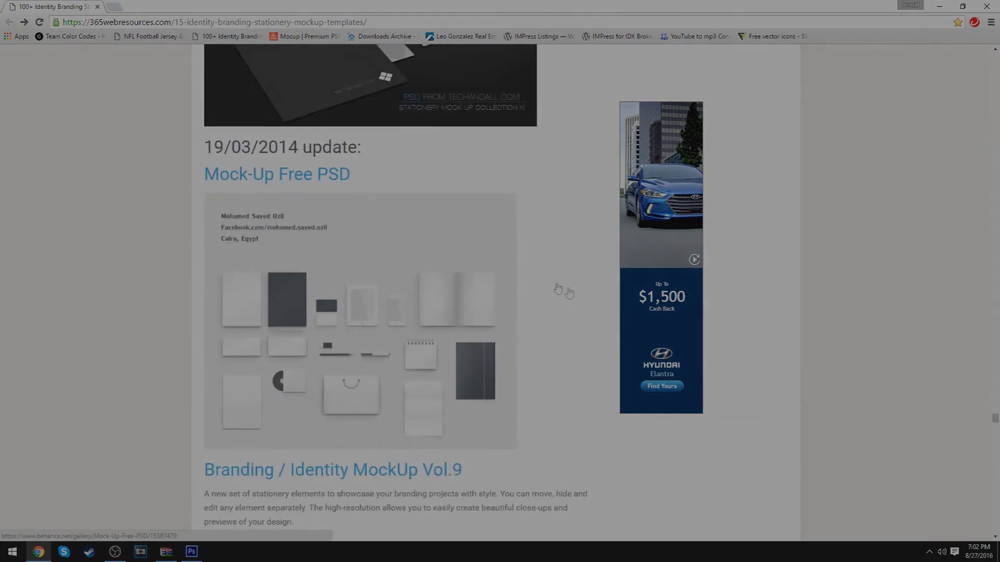
pyautogui.scroll(4, 569, 293)
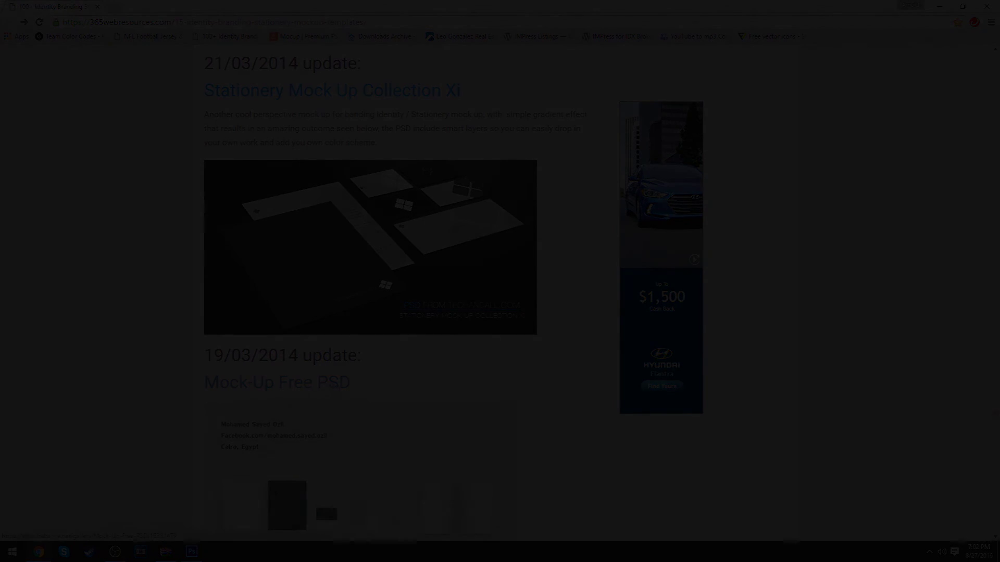